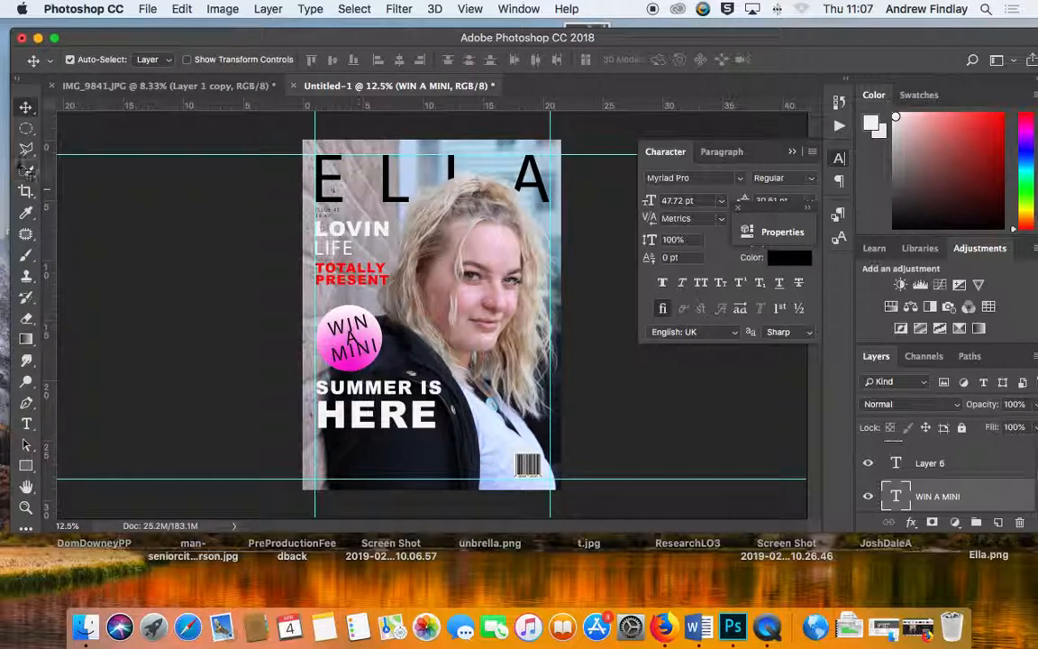
Step: Create a new 8.5 × 11.5 inch document at 300 pixels per inch in RGB with a white background
click(149, 9)
click(158, 27)
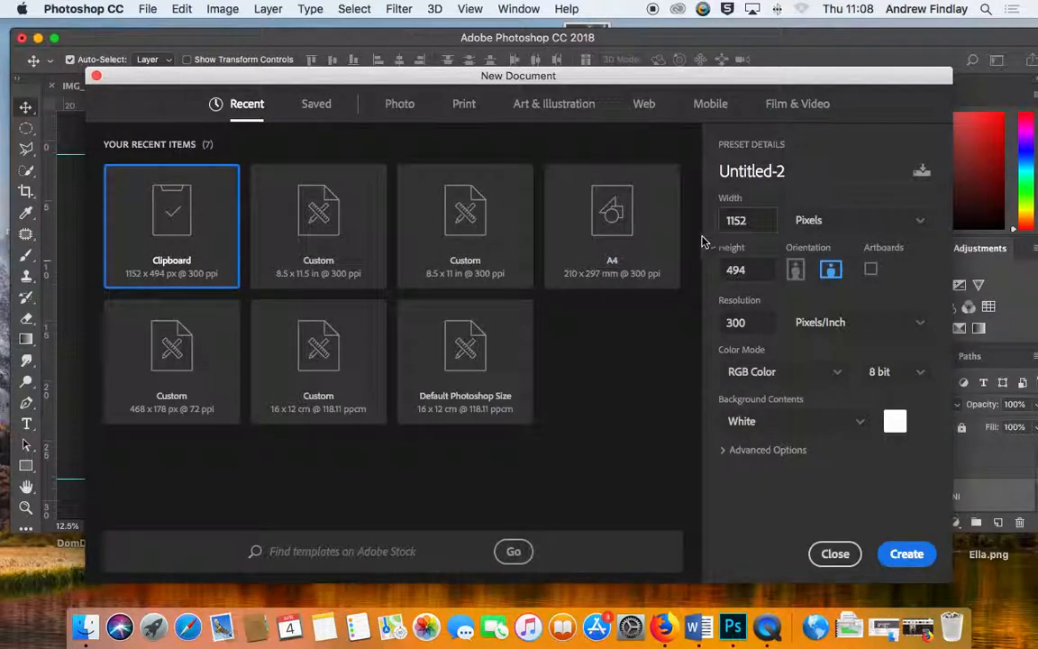
click(847, 224)
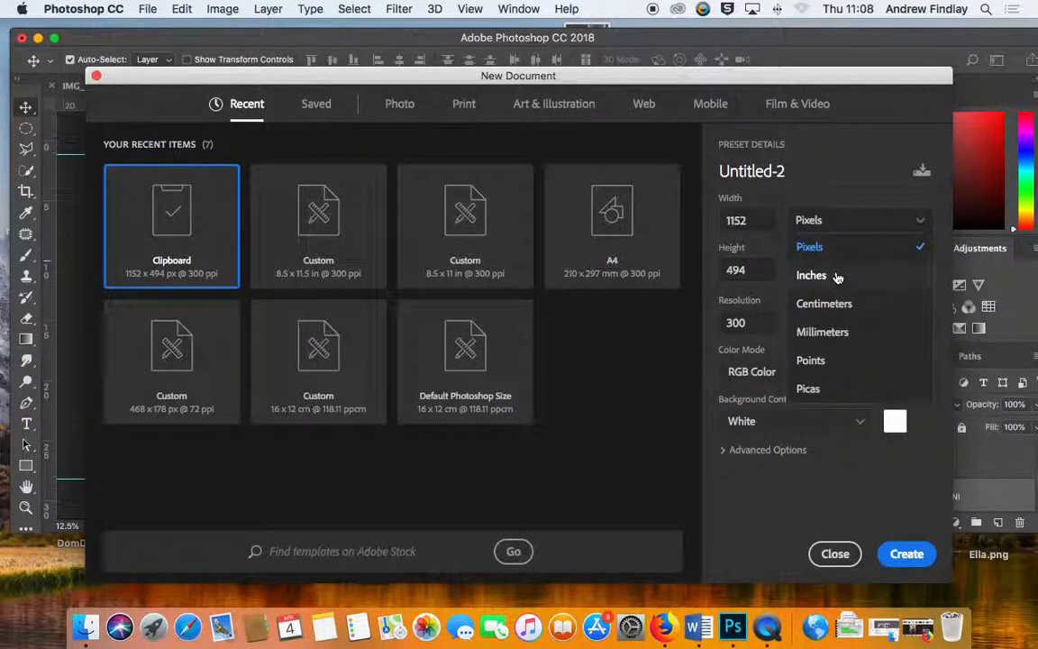
click(811, 276)
double_click(761, 223)
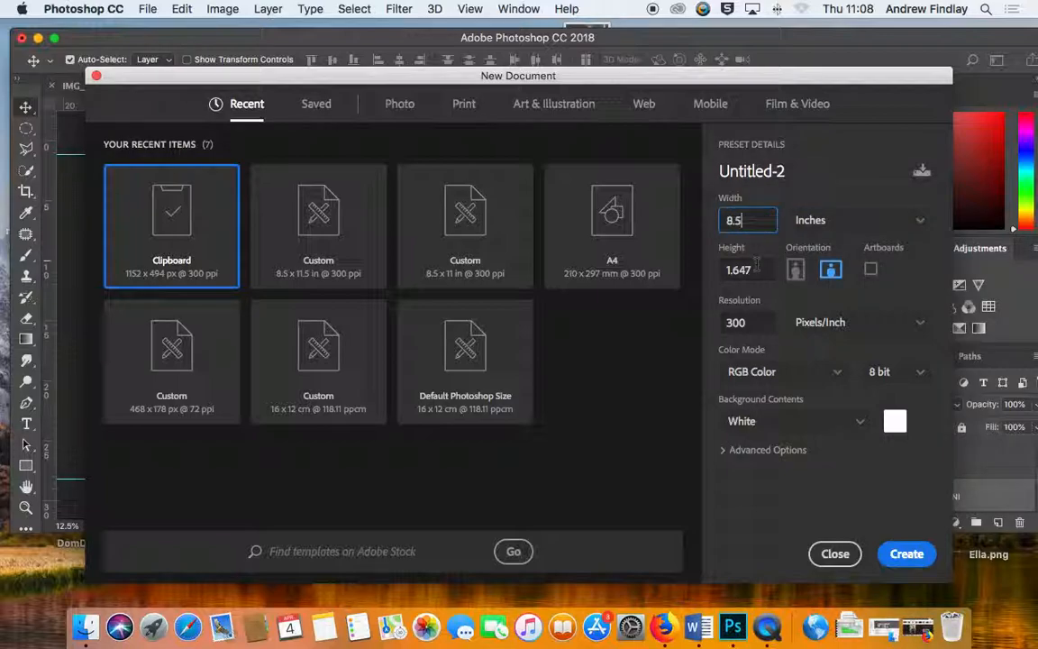
text(8.5)
double_click(762, 268)
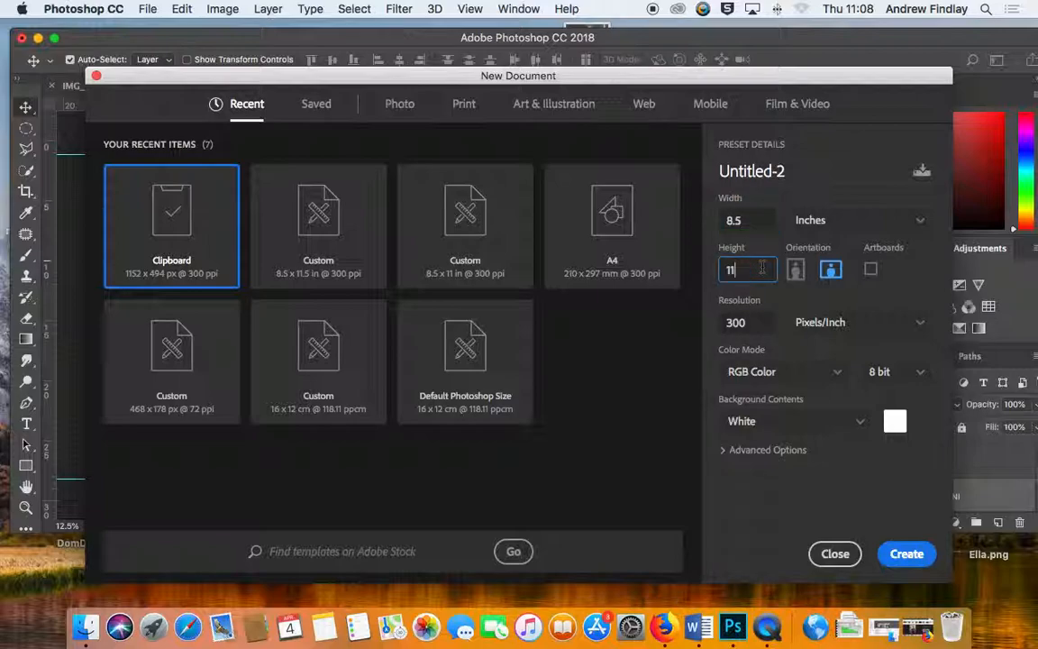
click(907, 554)
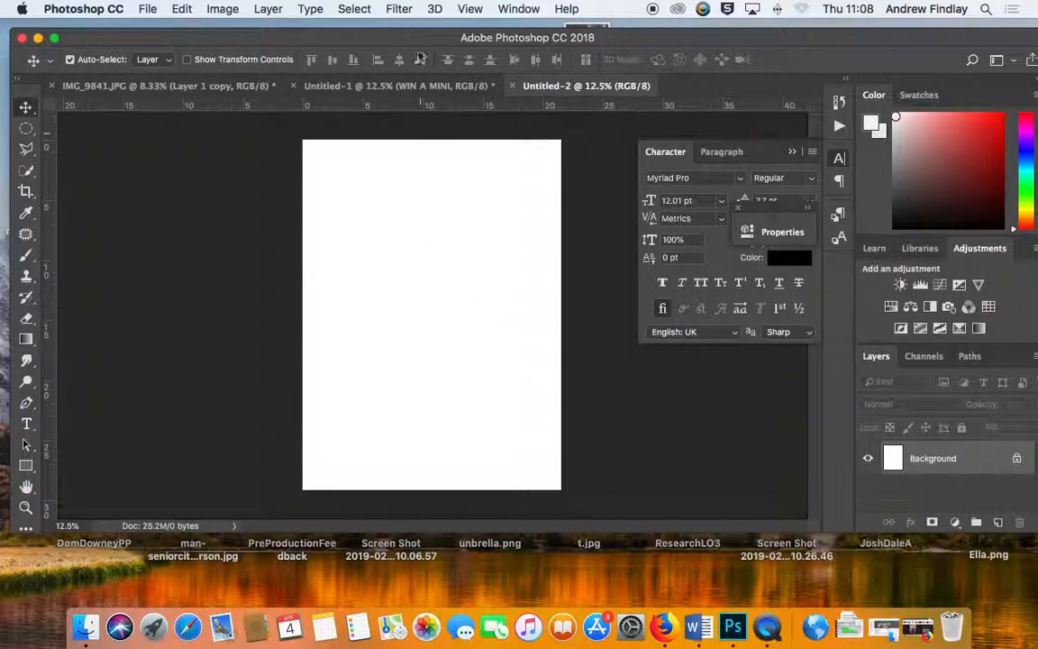
Step: Copy the retouched portrait layer from IMG_9841.JPG into Untitled-2 and position it to fill the page
click(420, 88)
click(527, 84)
click(216, 85)
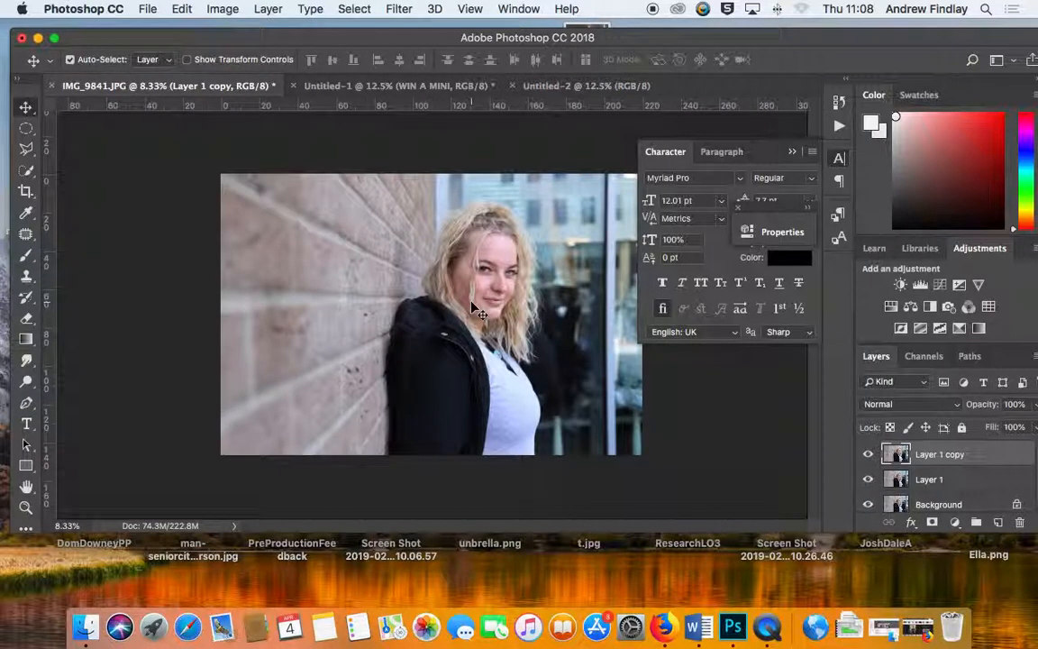
drag(405, 293, 602, 68)
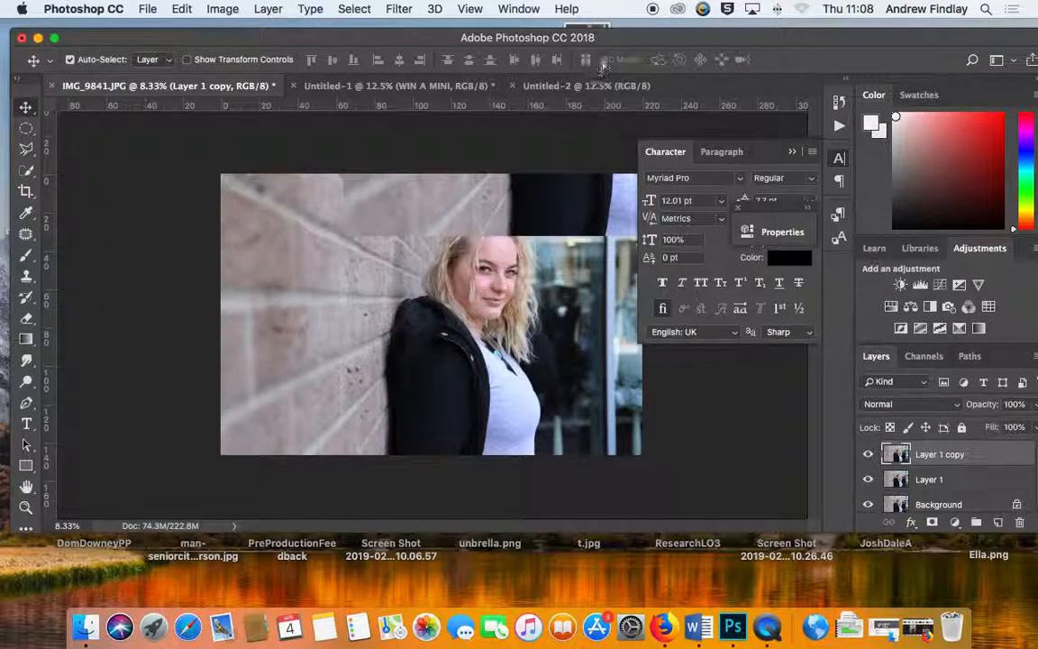
click(606, 88)
drag(416, 309, 436, 263)
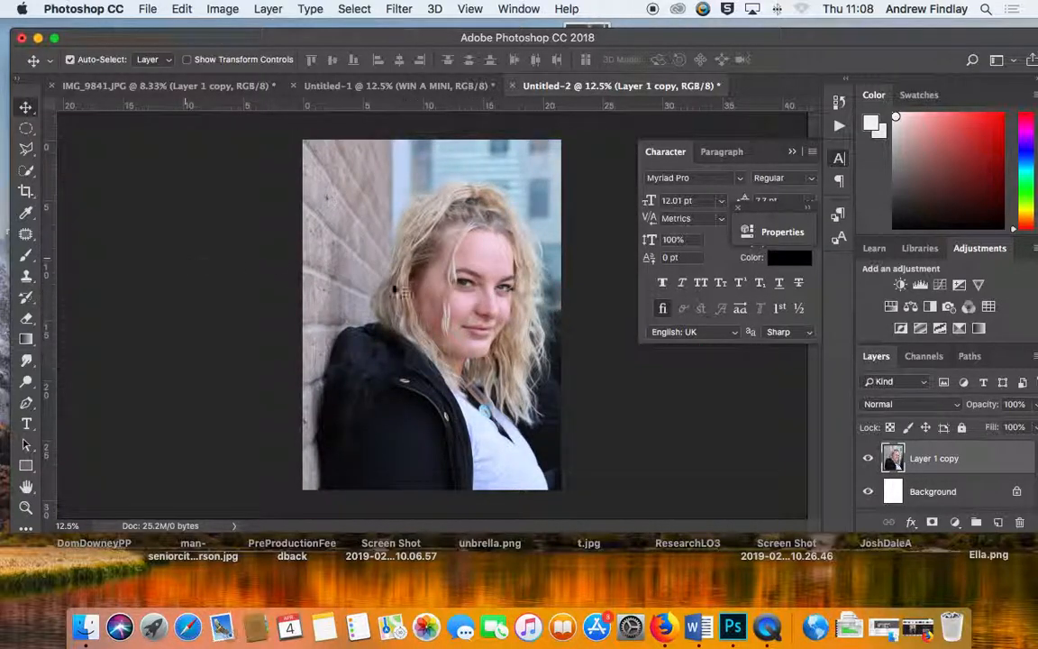
Step: Add an empty layer above the portrait, and move the portrait photo up and scale it to about 101%
click(997, 523)
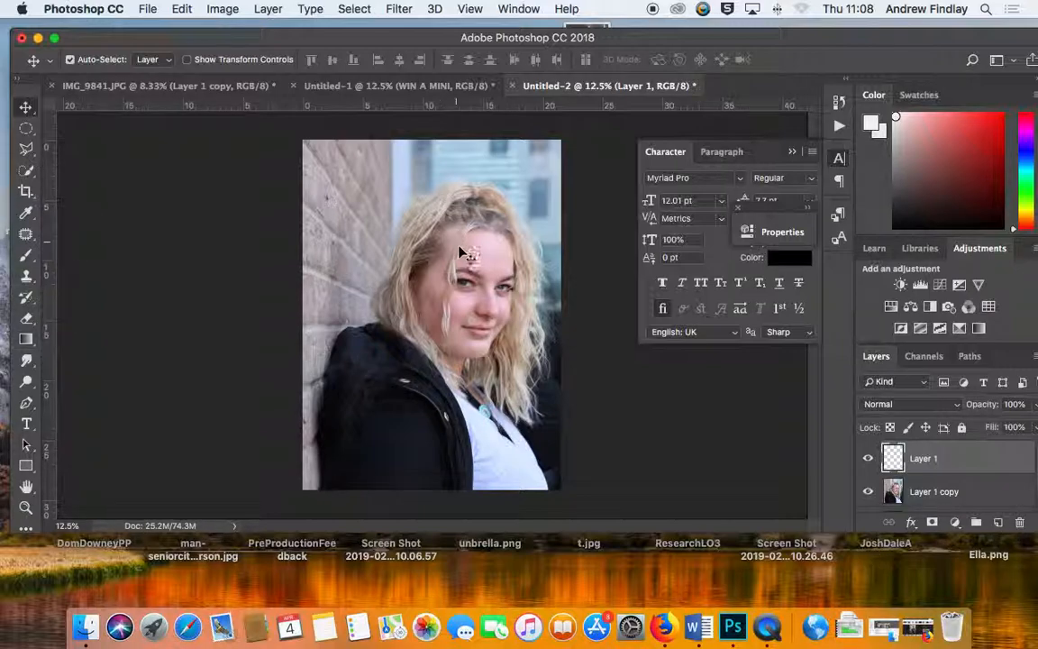
click(953, 491)
drag(438, 345, 446, 275)
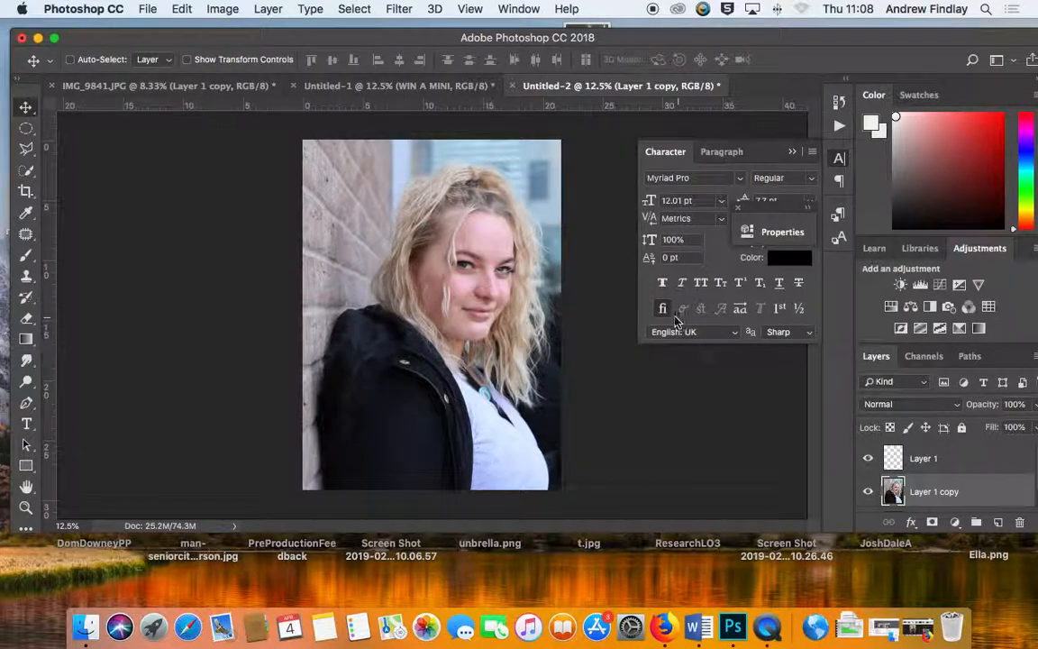
key(super+t)
drag(70, 118, 84, 87)
mouse_move(391, 296)
mouse_down()
mouse_move(415, 296)
mouse_move(389, 292)
mouse_up()
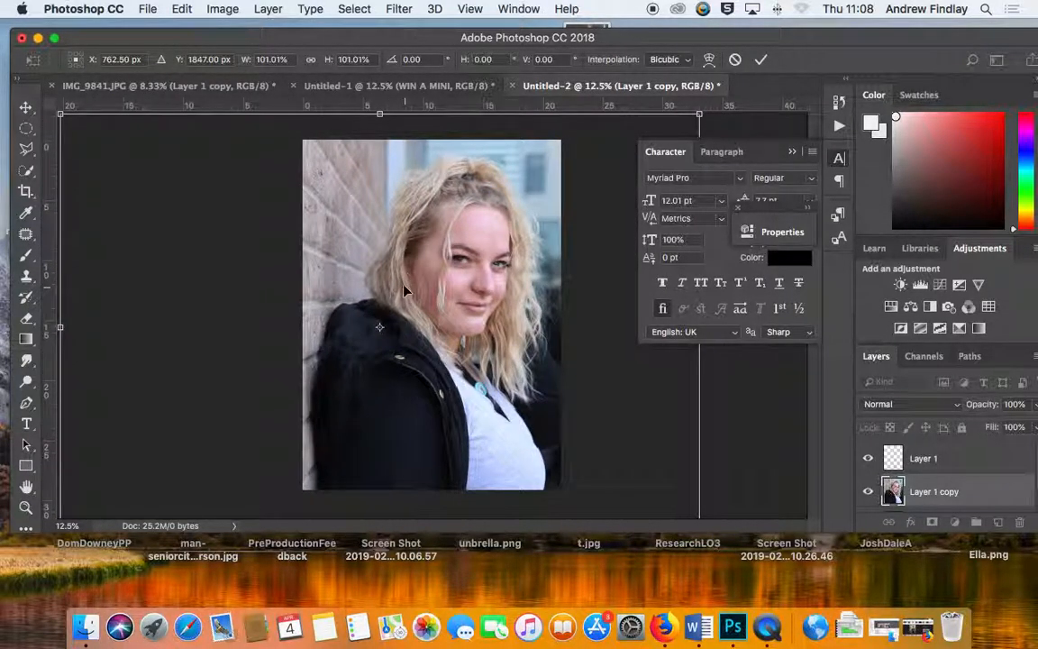
key(Return)
Step: Add the black Myriad Pro text ELLA on the empty layer at the page's upper left, enlarged to about 86 pt
click(971, 461)
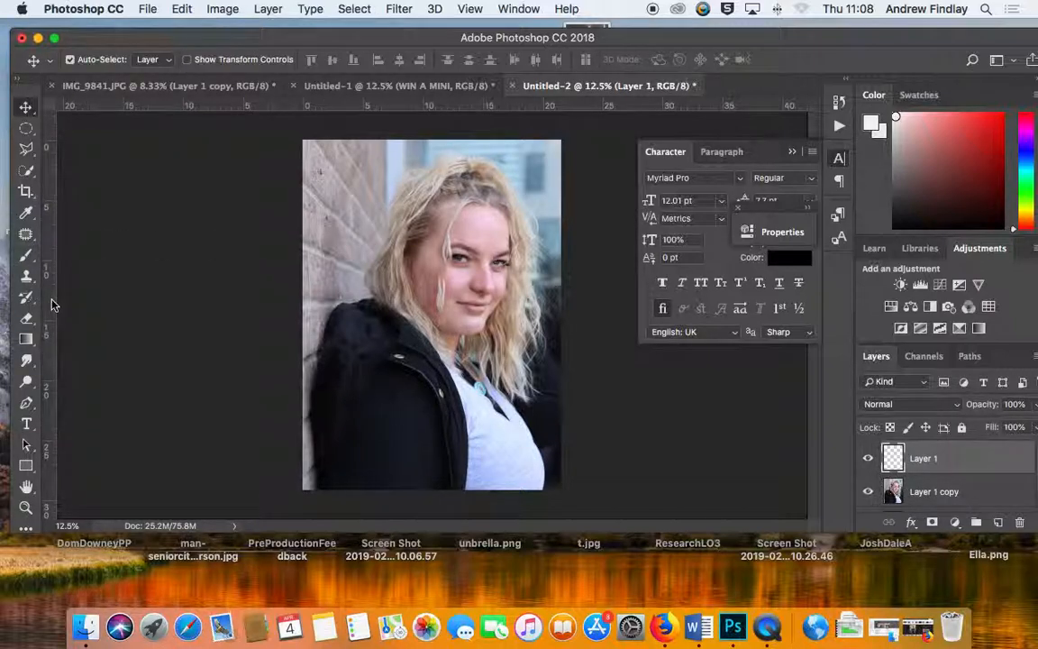
click(26, 423)
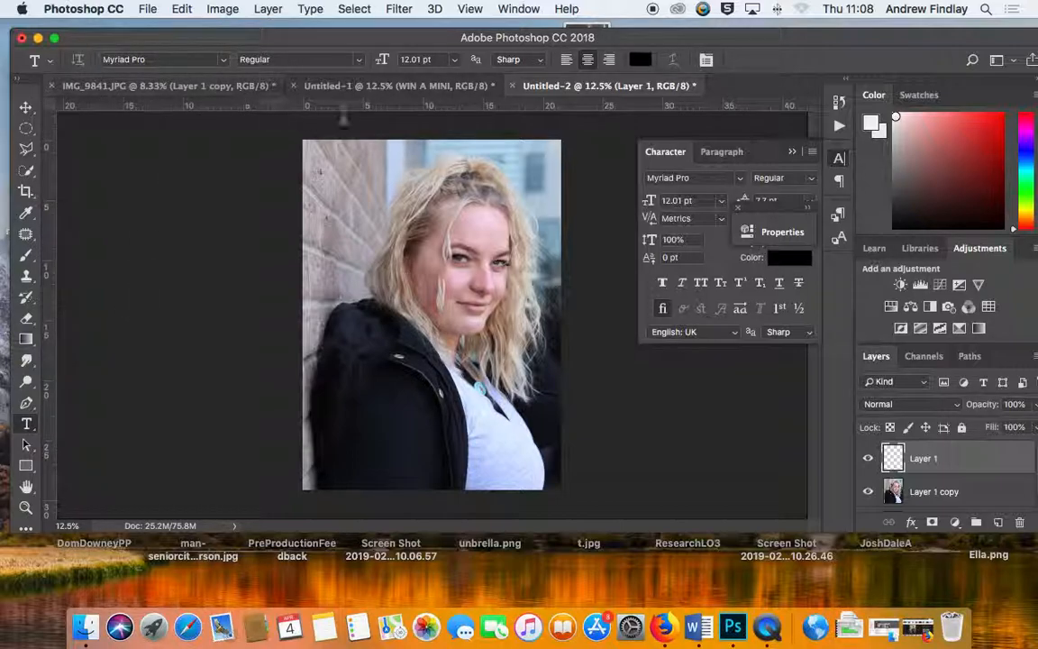
click(395, 170)
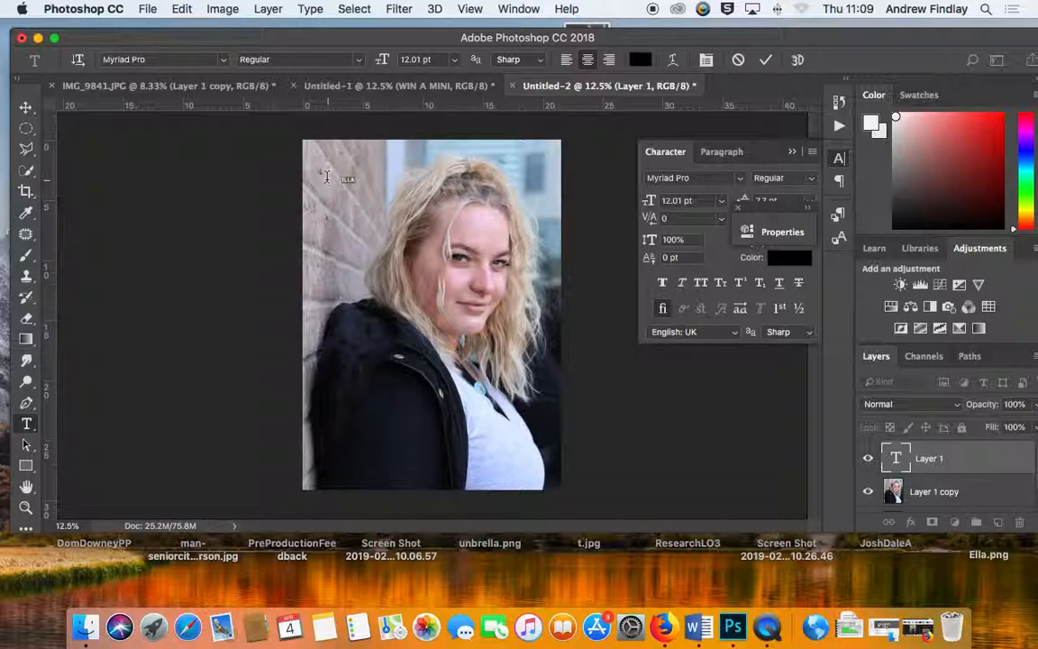
drag(383, 60, 449, 60)
click(27, 108)
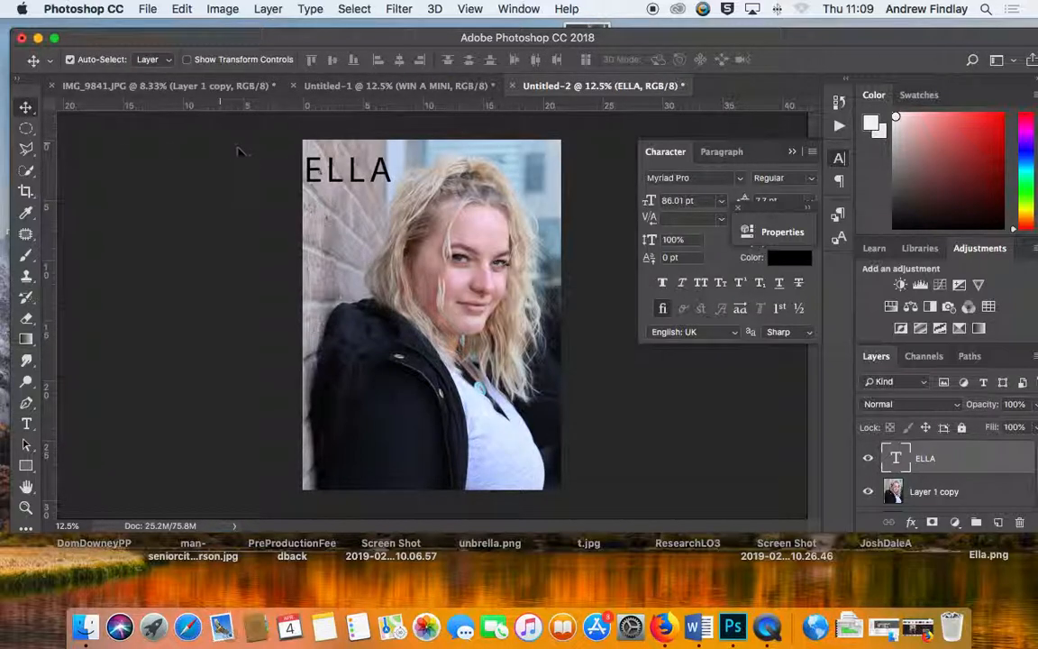
Step: Enlarge the ELLA title to about 189 pt and place it across the top of the page
drag(320, 168, 352, 156)
click(27, 425)
drag(382, 60, 472, 60)
click(26, 108)
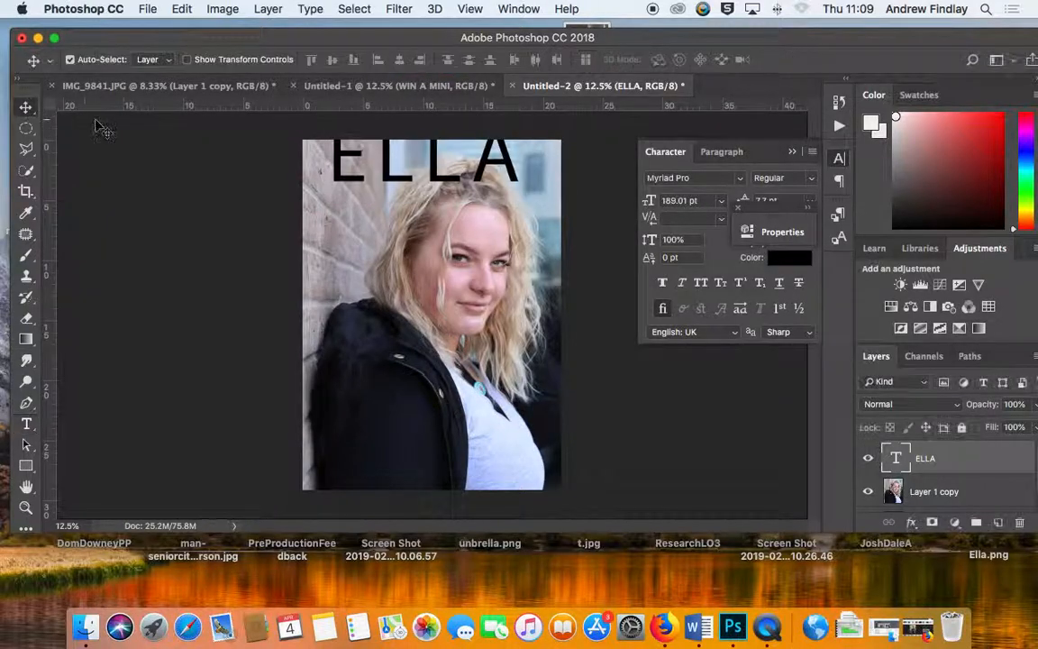
mouse_move(394, 171)
mouse_down()
mouse_move(402, 209)
mouse_move(391, 194)
mouse_up()
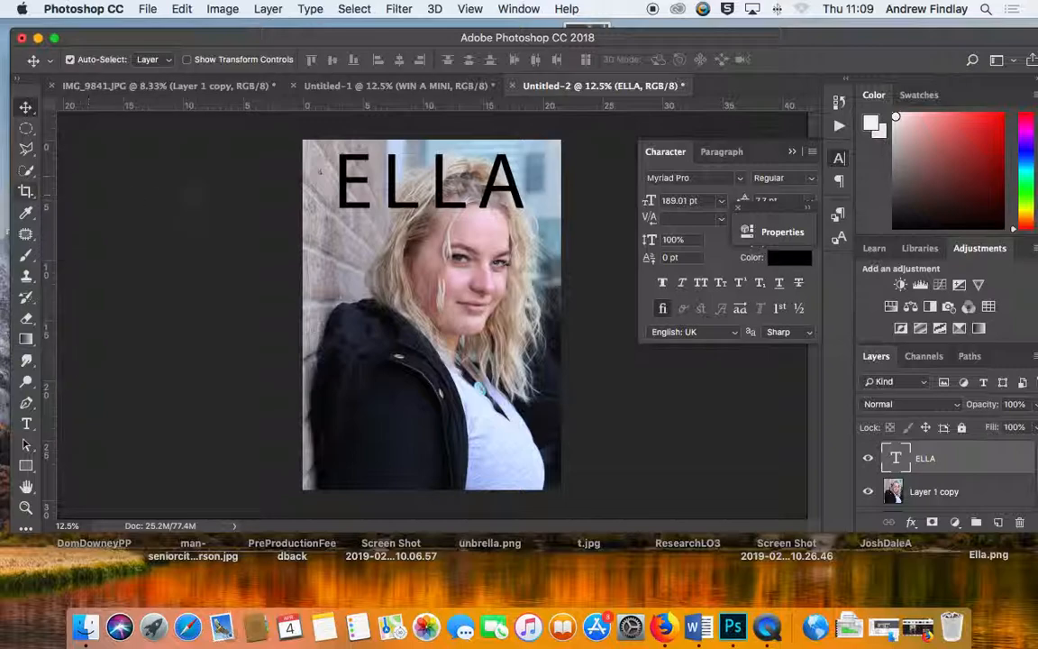
Step: Place margin guides roughly 1 cm inside the top, left, right and bottom edges of the page
drag(236, 106, 248, 153)
drag(45, 243, 315, 232)
drag(52, 202, 550, 206)
drag(446, 107, 458, 475)
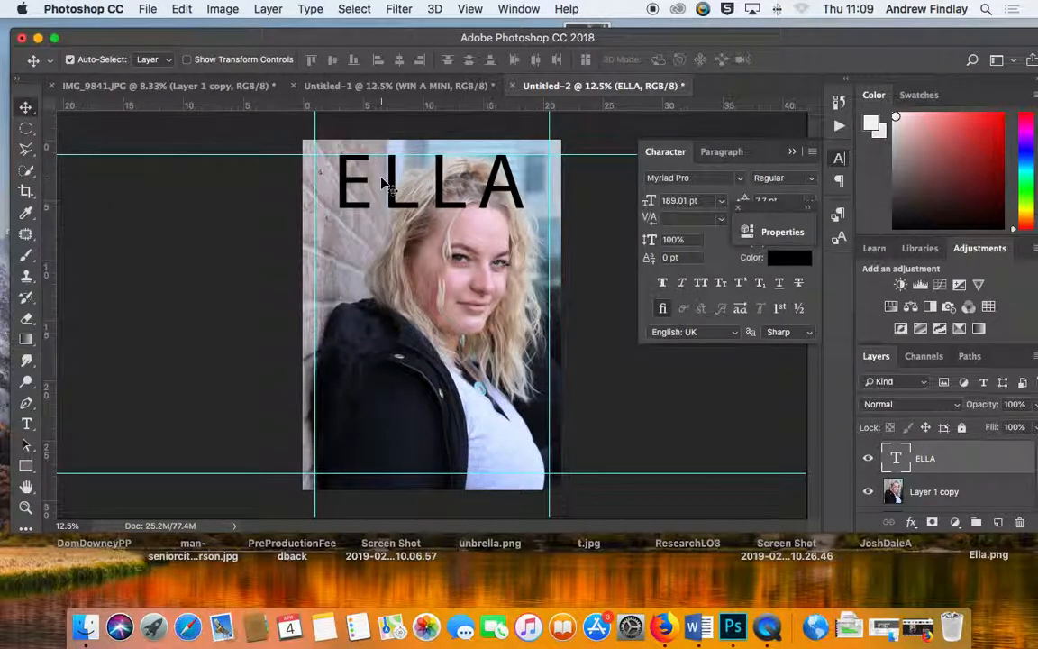
Step: Align the ELLA title with the left margin guide and start a free transform on it
drag(392, 181, 368, 183)
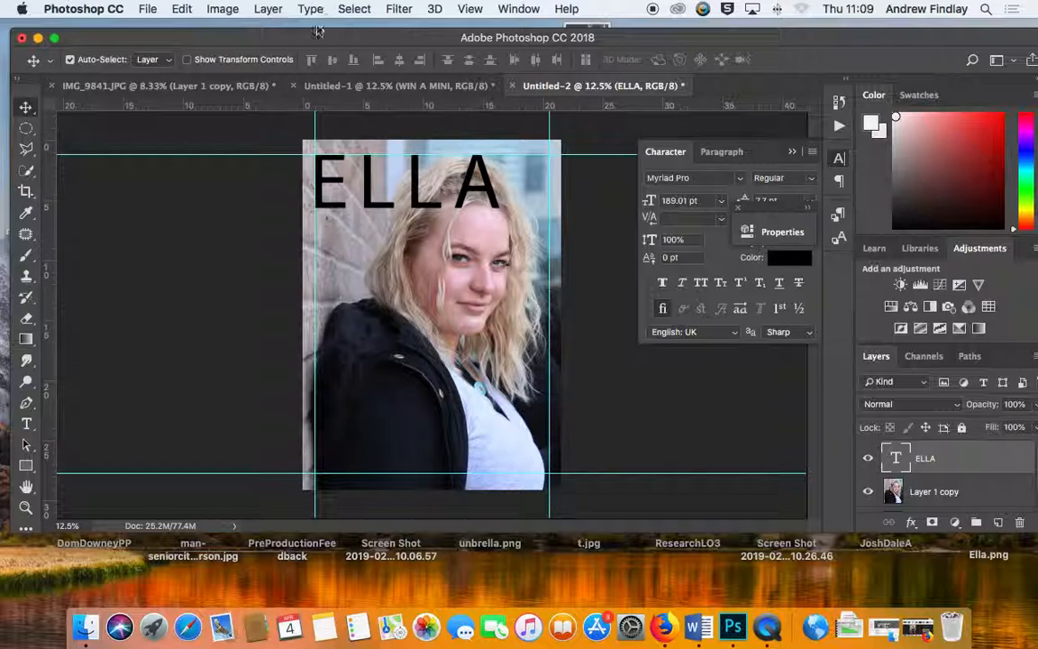
key(super+t)
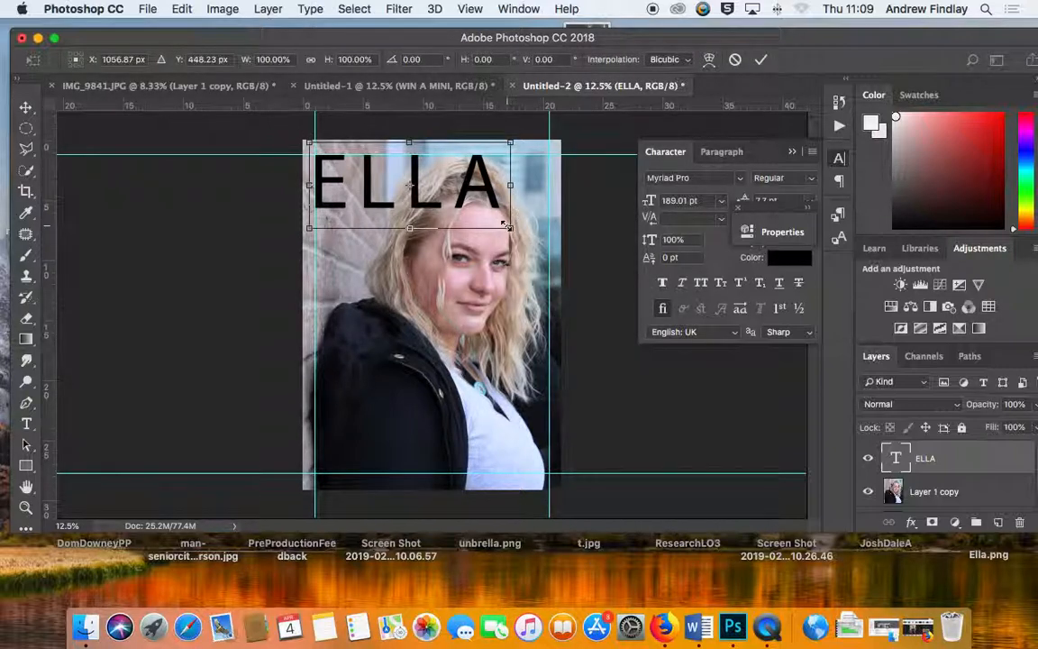
drag(507, 226, 560, 253)
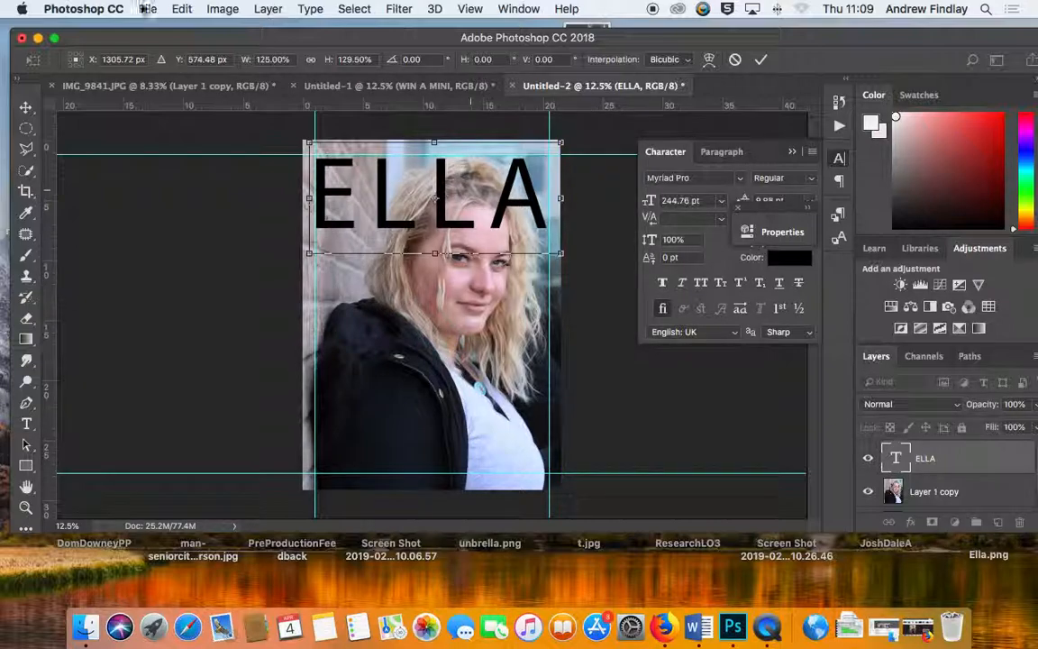
click(182, 9)
click(193, 23)
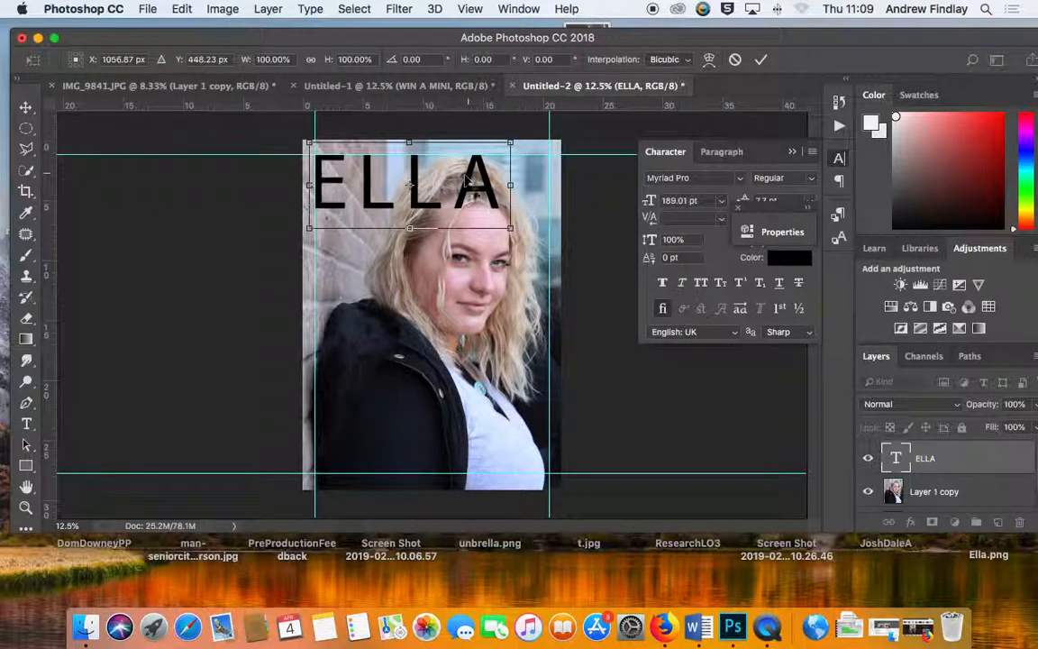
Step: Scale the ELLA title proportionally to about 126% so it spans the width between the side guides
drag(511, 229, 560, 262)
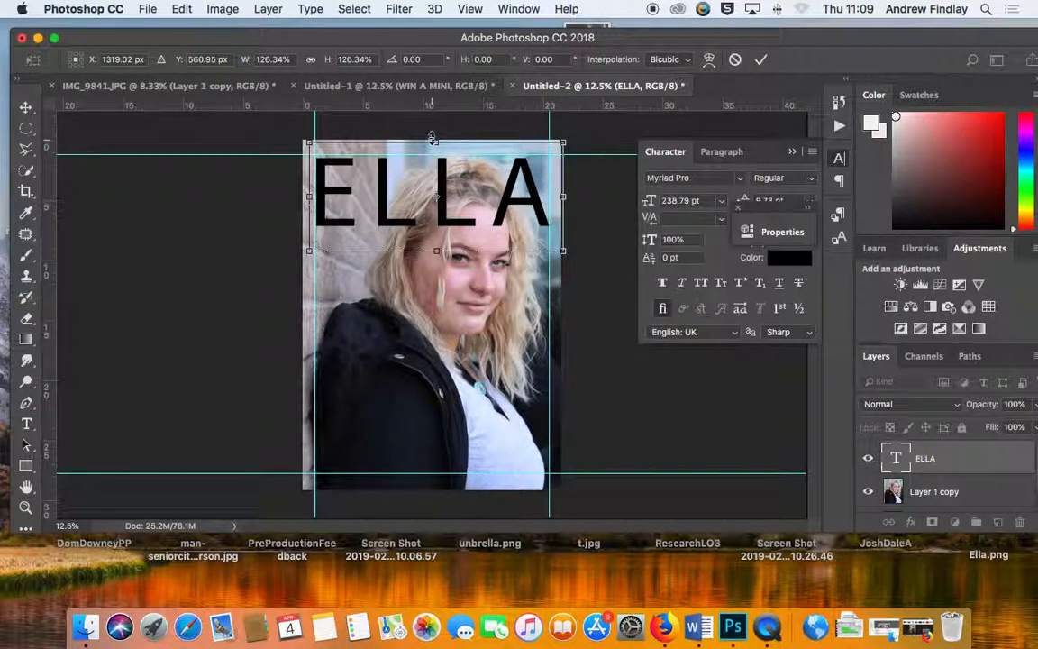
key(Return)
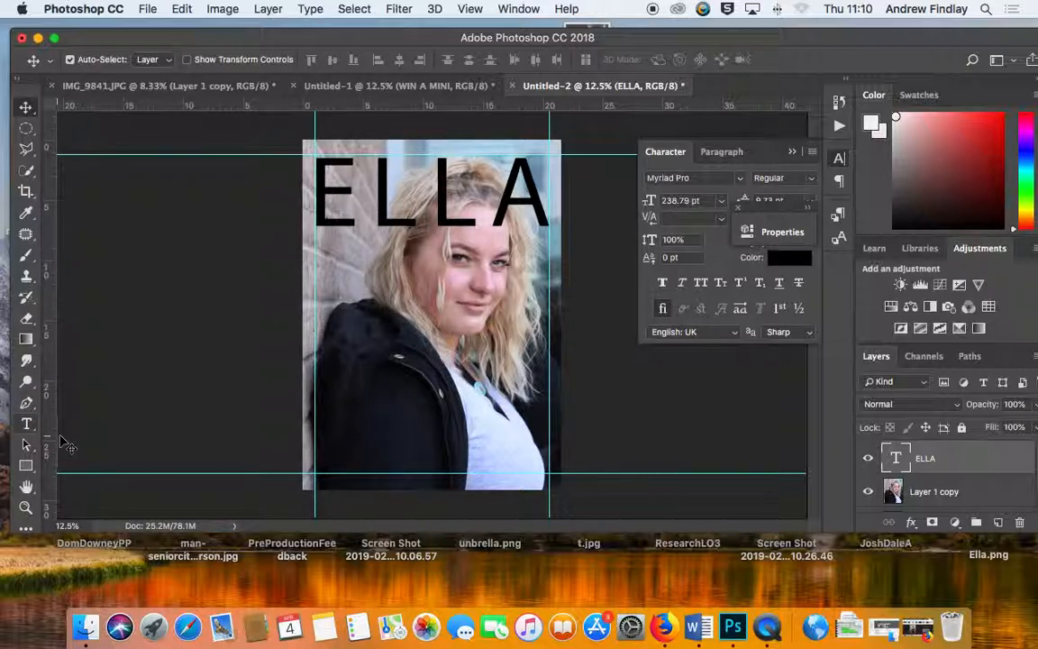
Step: Add a new layer above the ELLA title and set the type font to Arial Black, using the Untitled-1 cover as reference
click(26, 423)
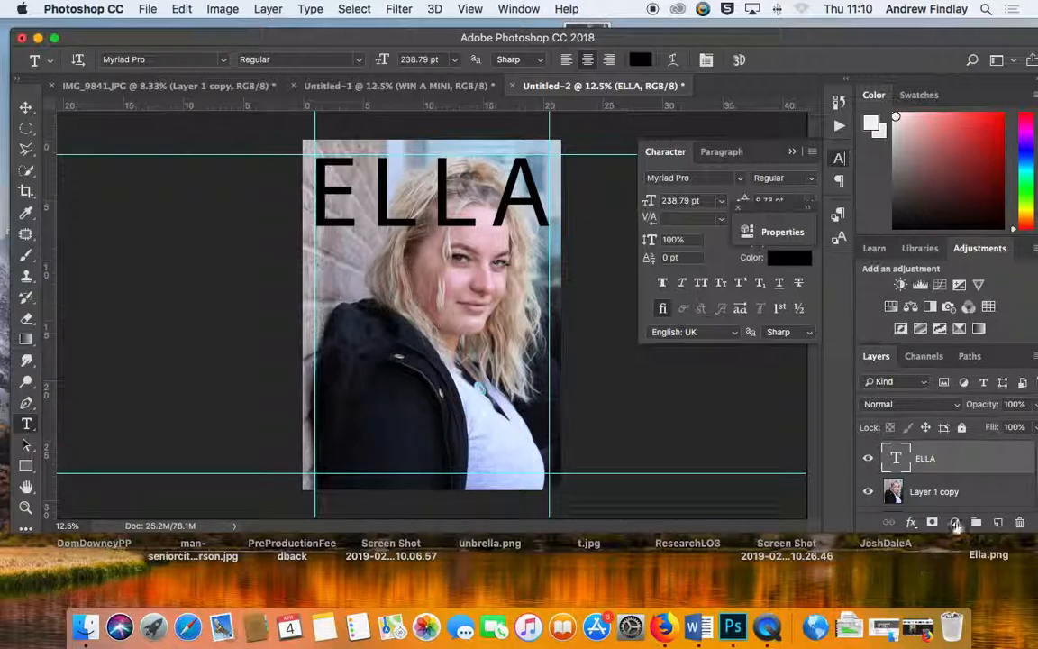
click(997, 522)
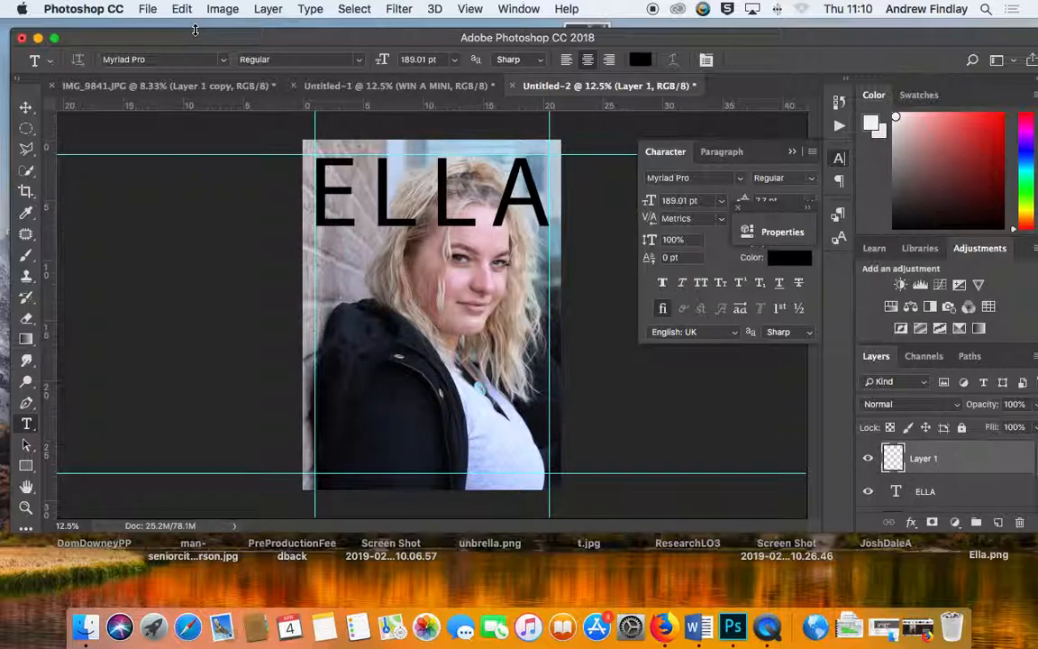
click(398, 85)
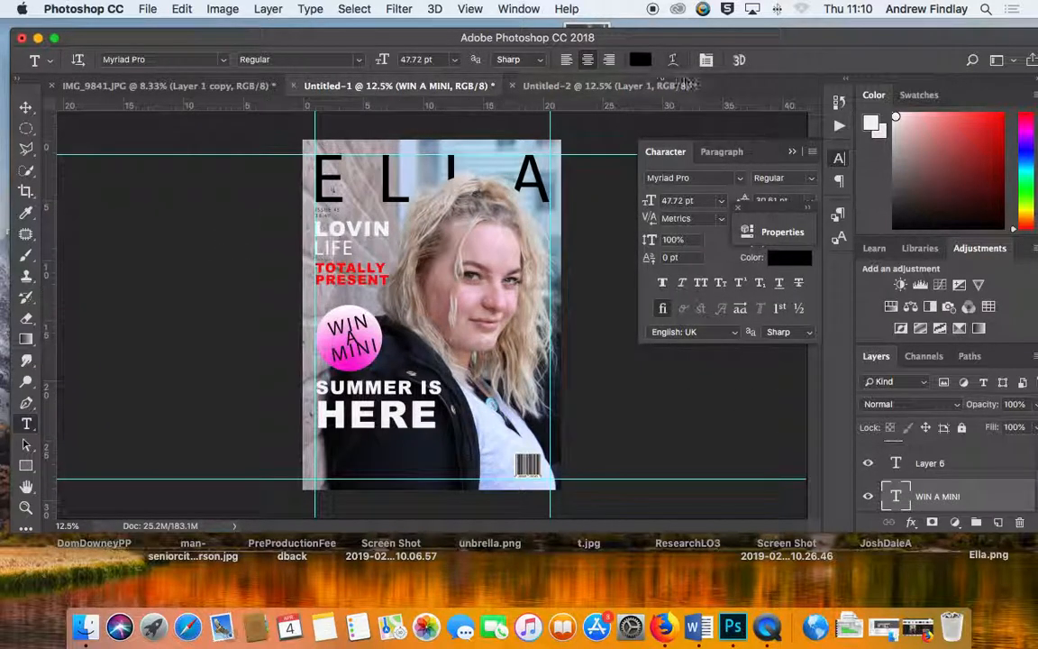
click(595, 83)
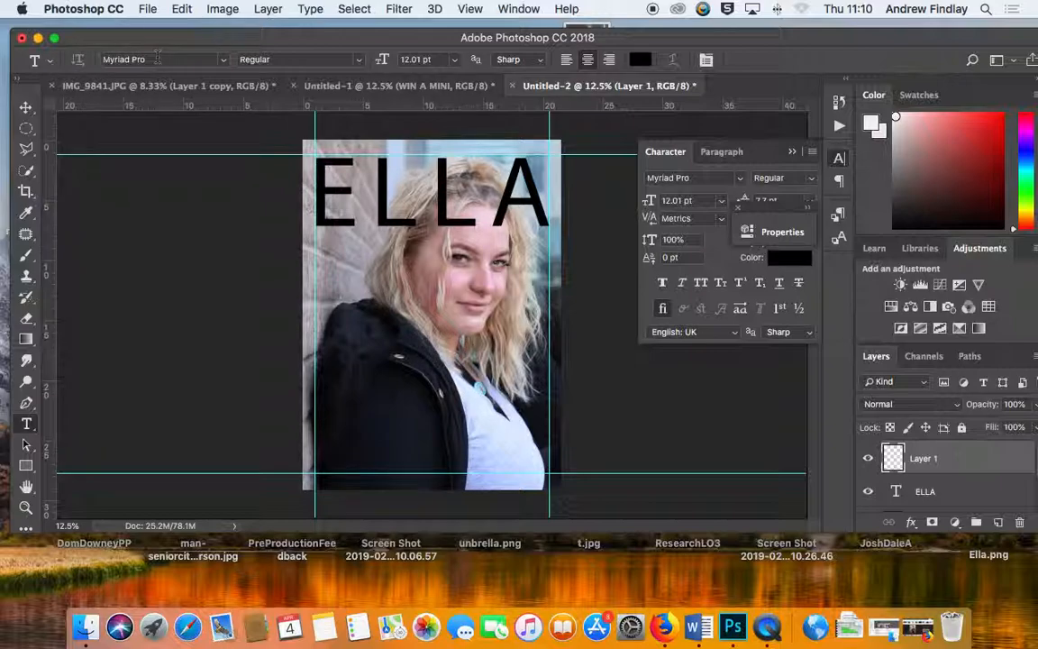
click(222, 60)
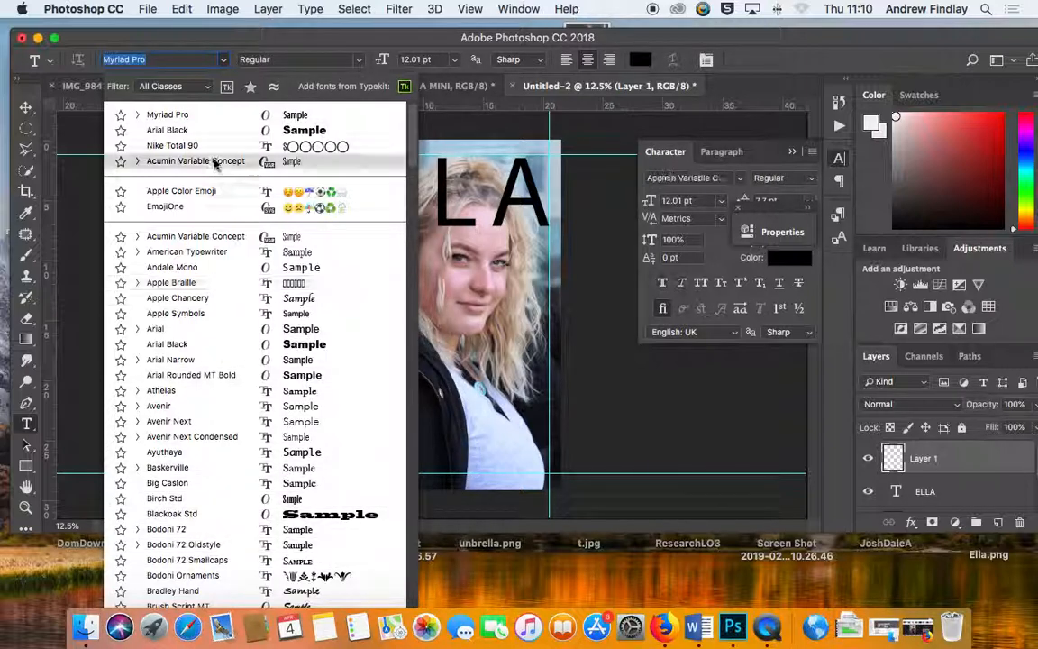
click(213, 131)
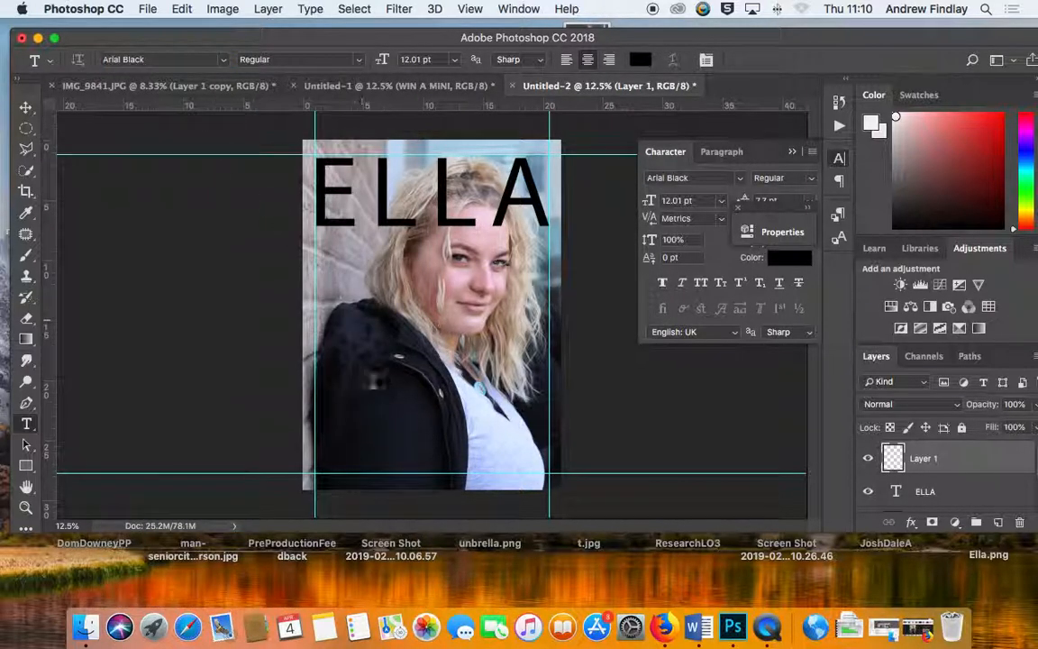
Step: Add the text SUMMER IS HERE over the jacket and enlarge it to about 71 pt
click(347, 360)
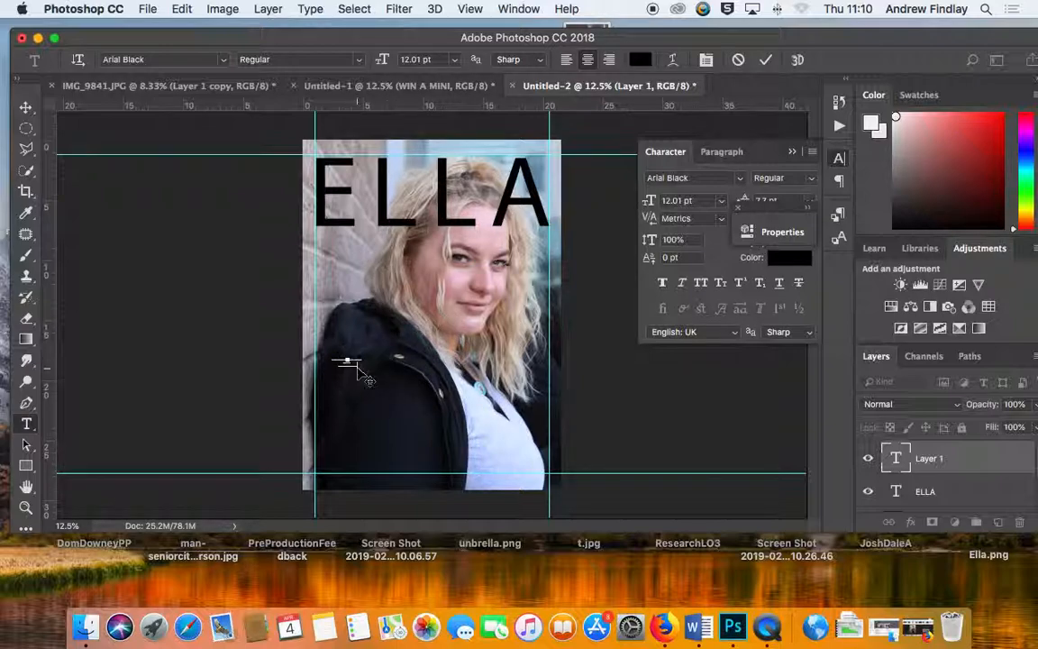
drag(357, 365, 322, 342)
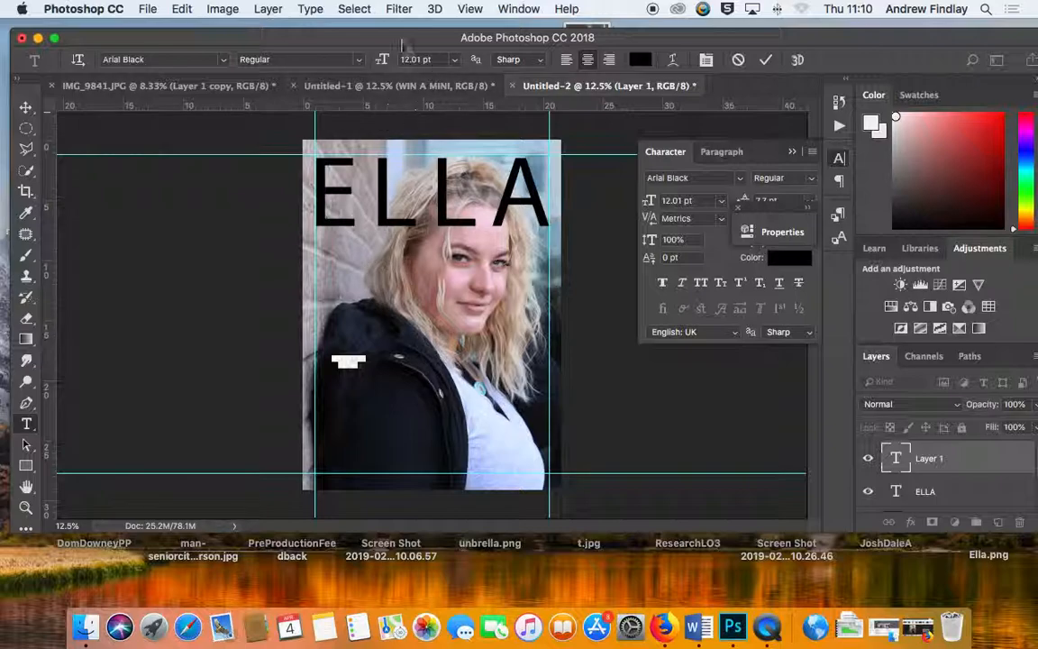
drag(380, 63, 421, 63)
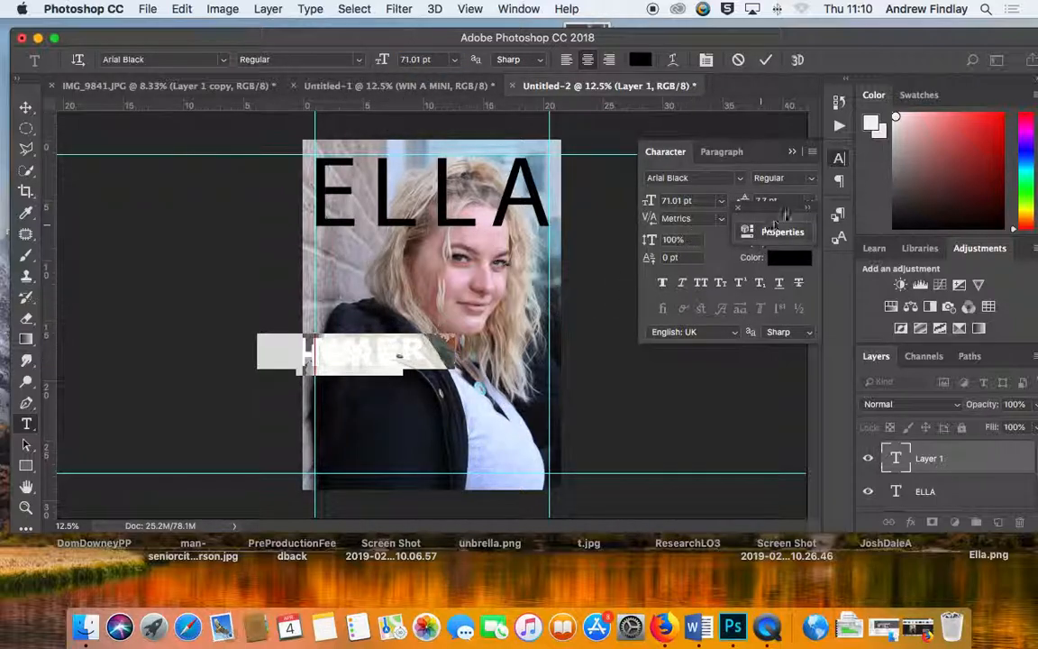
Step: Show the type layer properties and move the SUMMER IS HERE text inside the left guide, at about X 1.34 cm, Y 15.65 cm
click(777, 232)
click(27, 107)
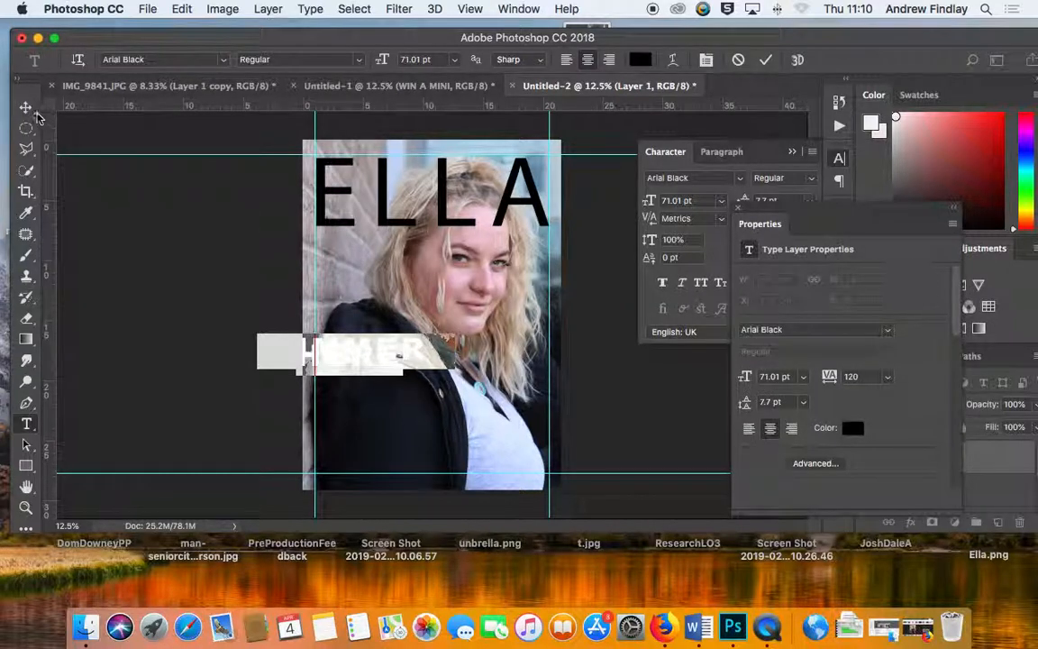
drag(352, 353, 416, 354)
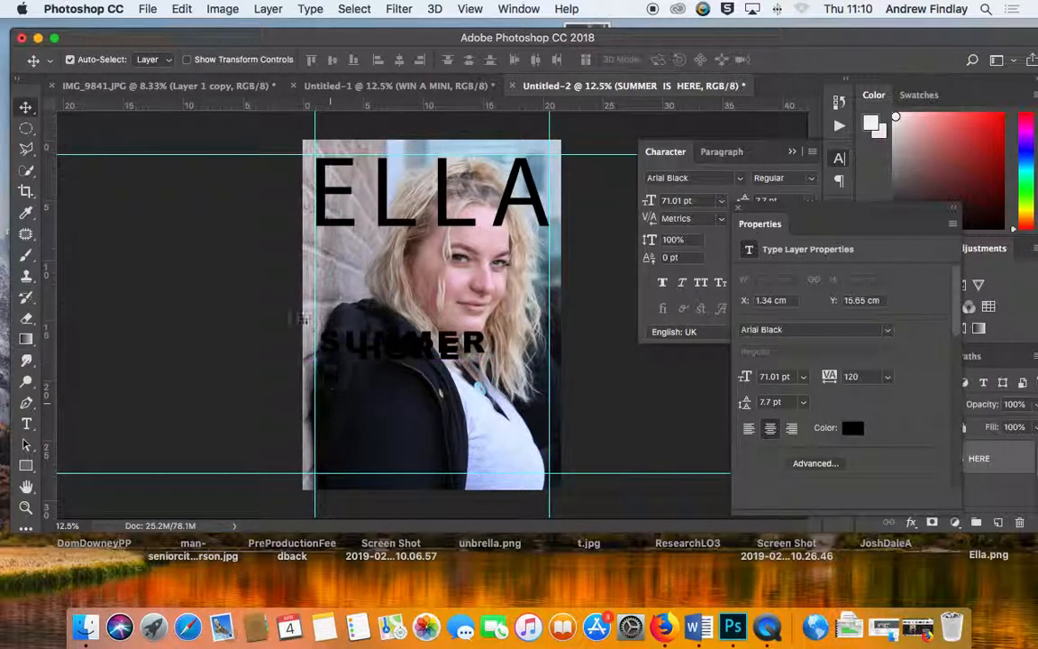
Step: Select the whole SUMMER IS HERE text for editing and close the type layer properties
click(27, 424)
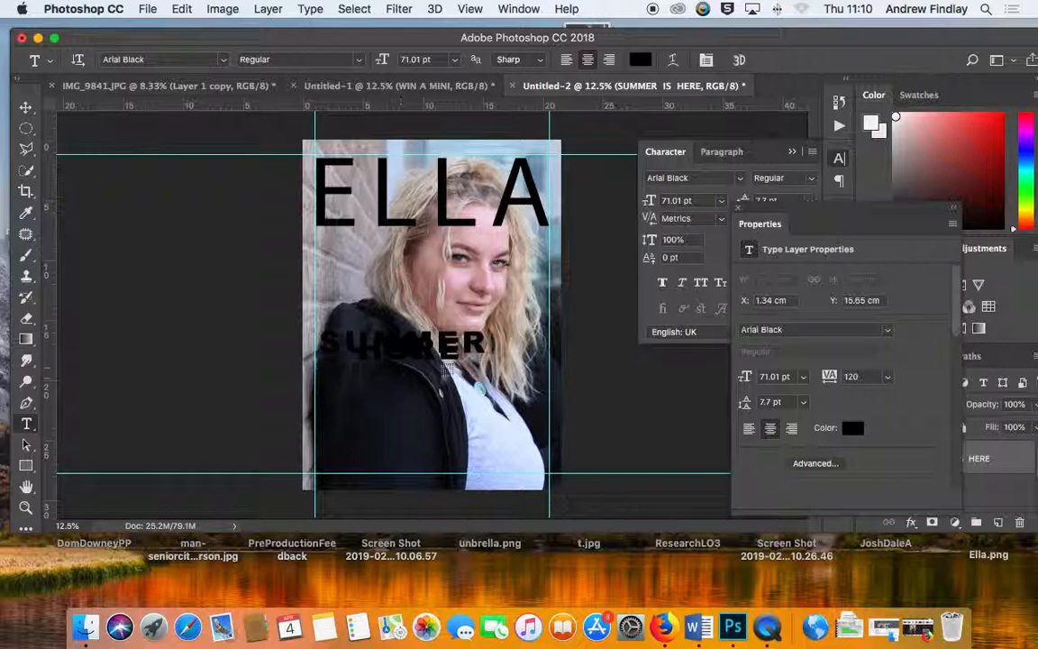
drag(465, 358, 354, 354)
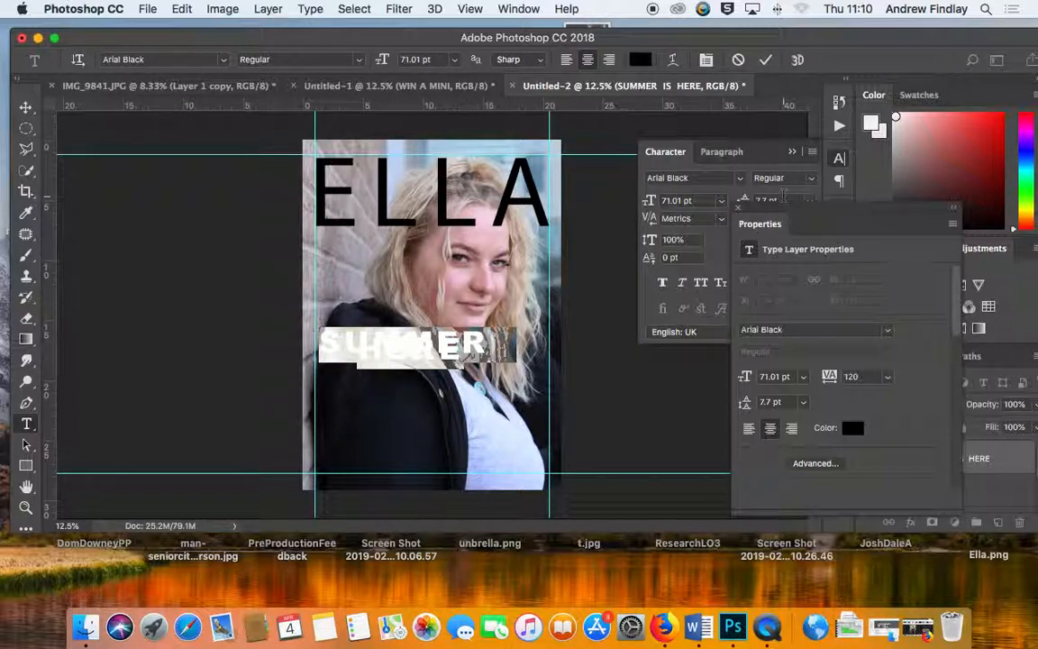
click(694, 144)
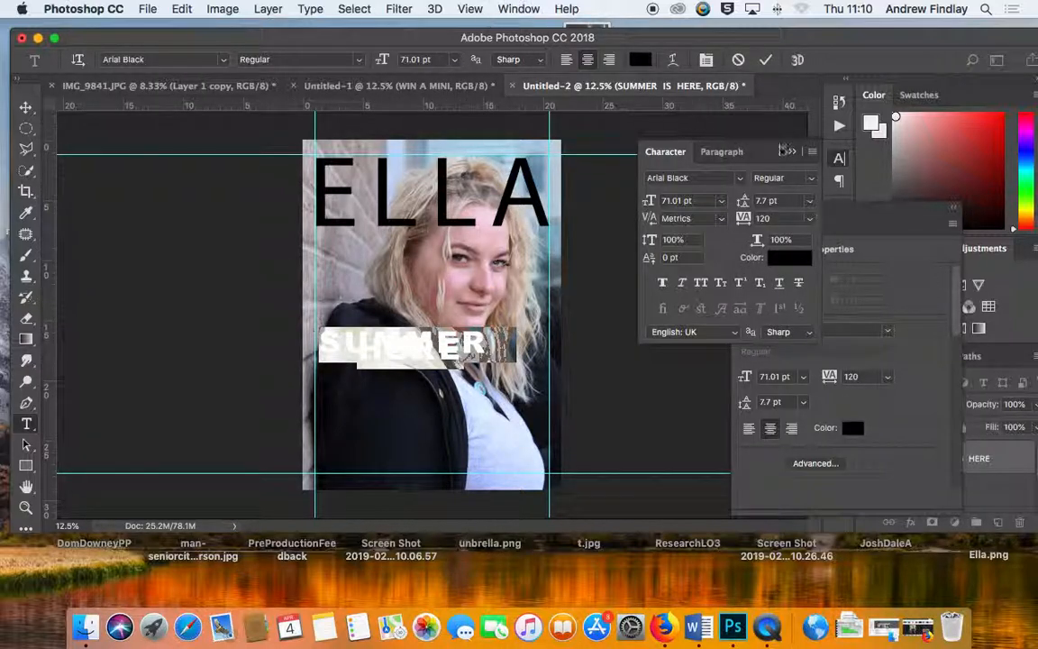
click(839, 158)
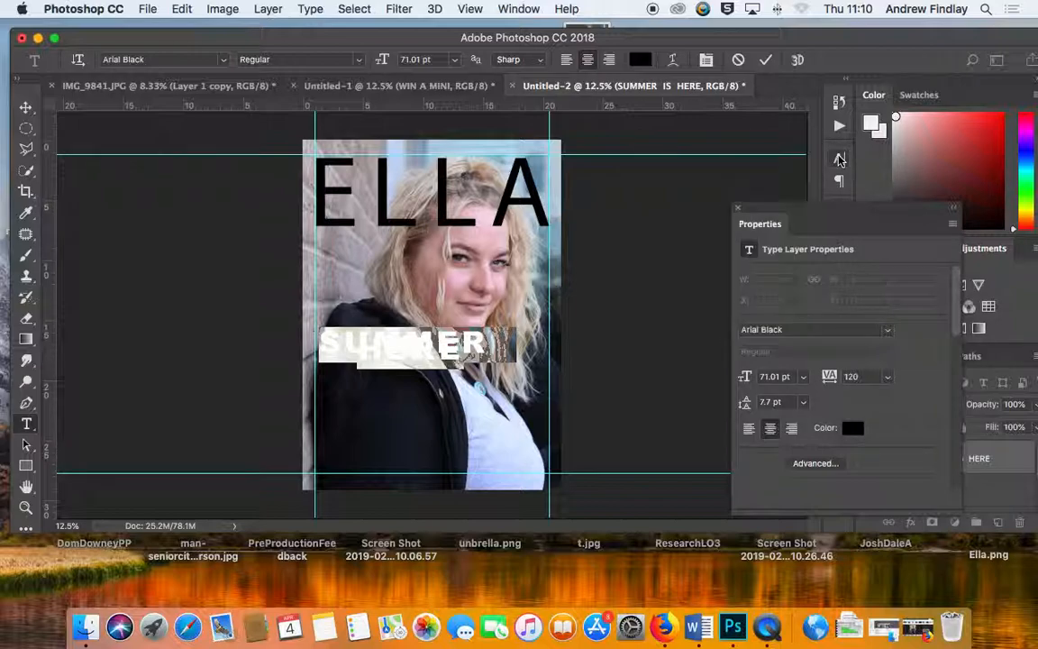
click(737, 210)
Step: Set the SUMMER IS HERE text to 57.7 pt leading, 60 tracking and 70.01 pt font size
click(839, 159)
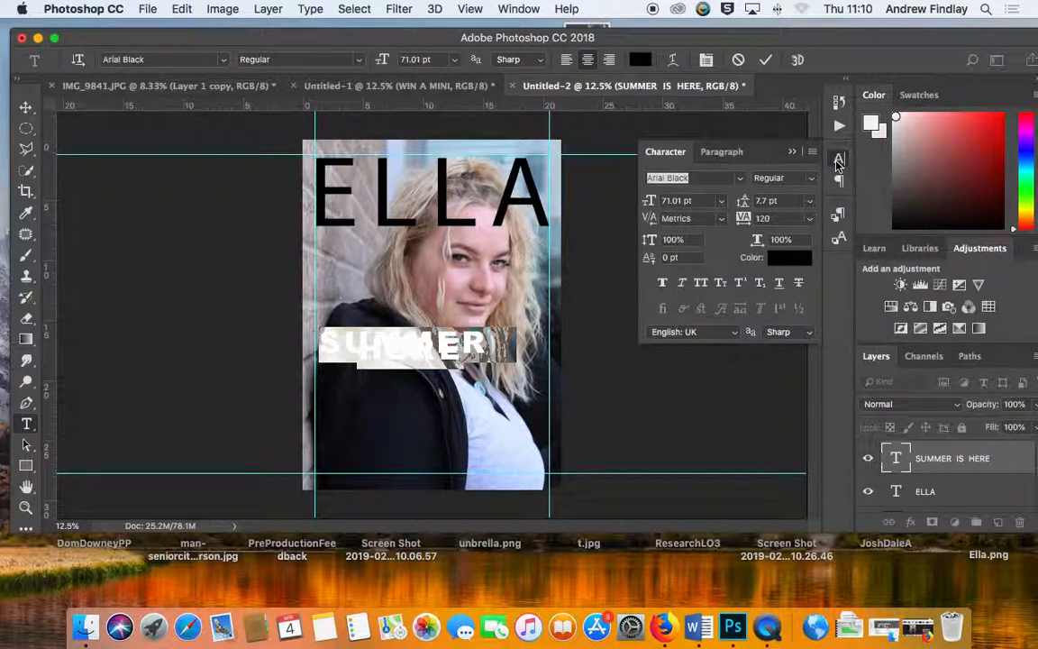
click(839, 161)
click(515, 9)
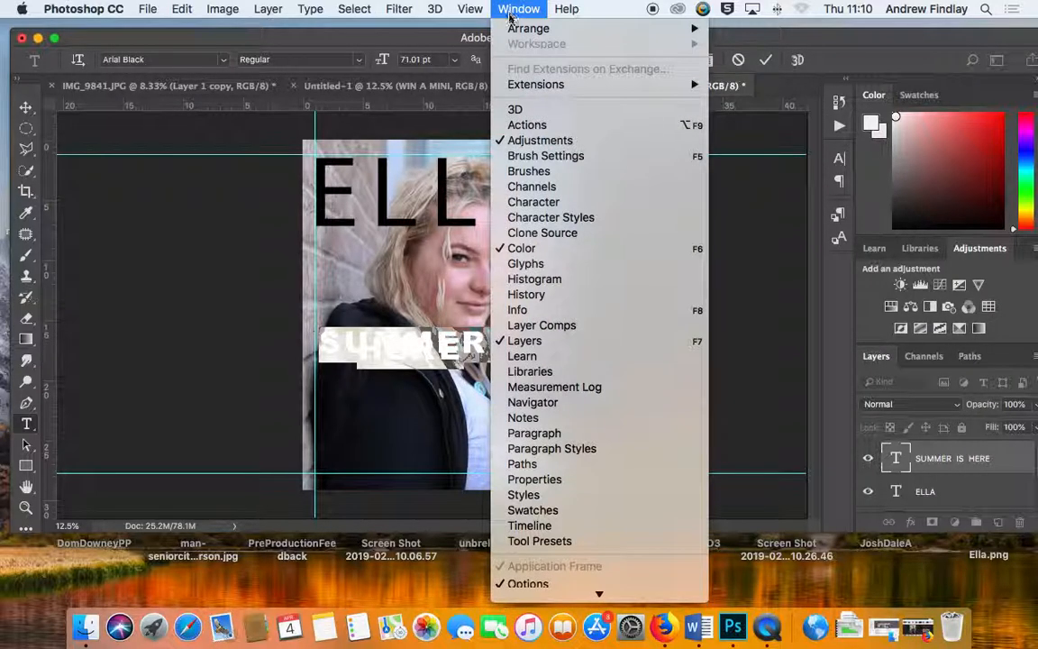
click(534, 434)
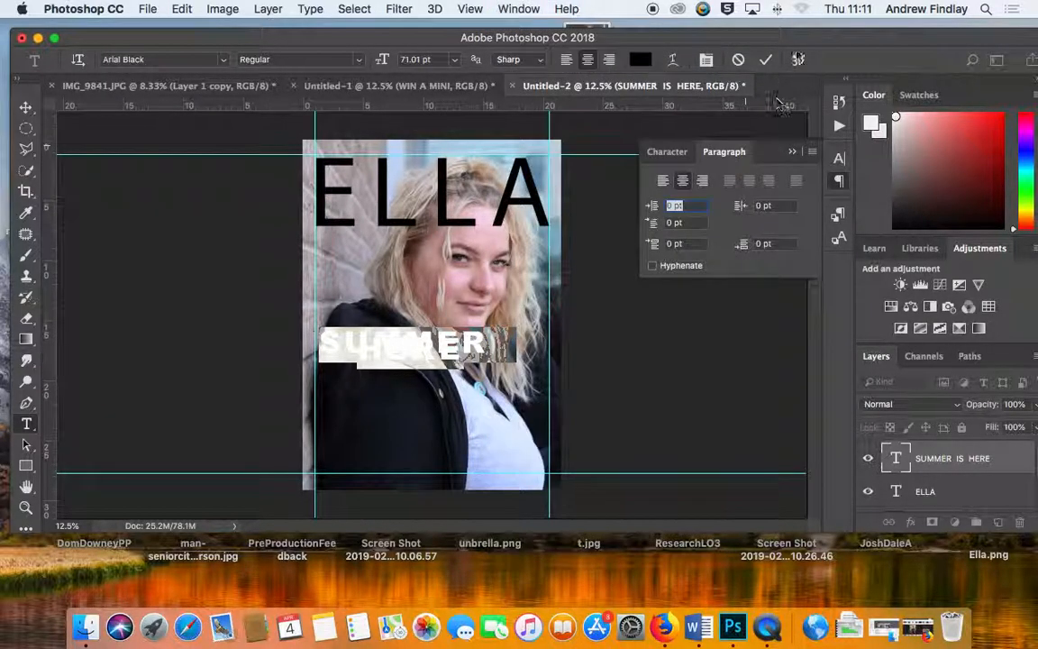
click(667, 152)
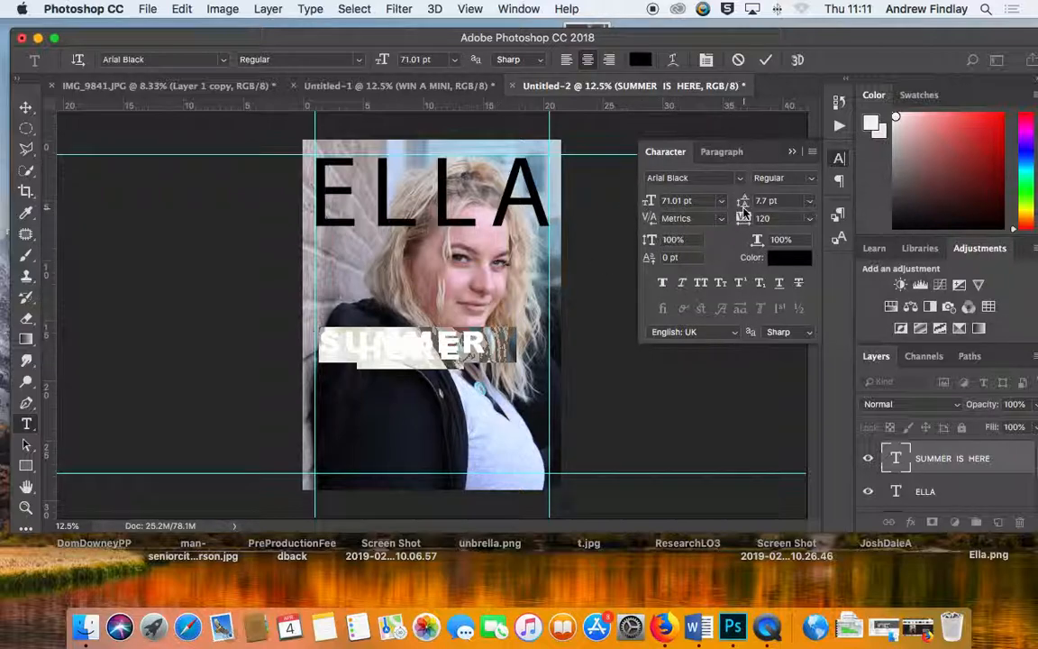
mouse_move(741, 204)
mouse_down()
mouse_move(781, 207)
mouse_move(732, 231)
mouse_up()
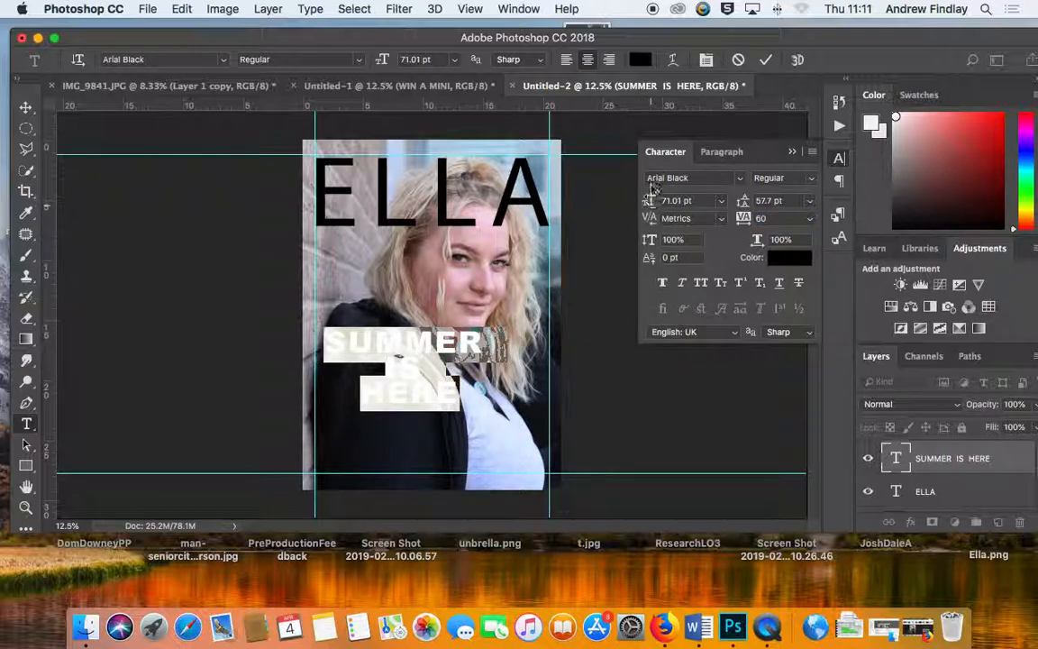
drag(650, 201, 651, 201)
Step: Left-align the SUMMER IS HERE lines and move the text against the left margin guide
click(725, 154)
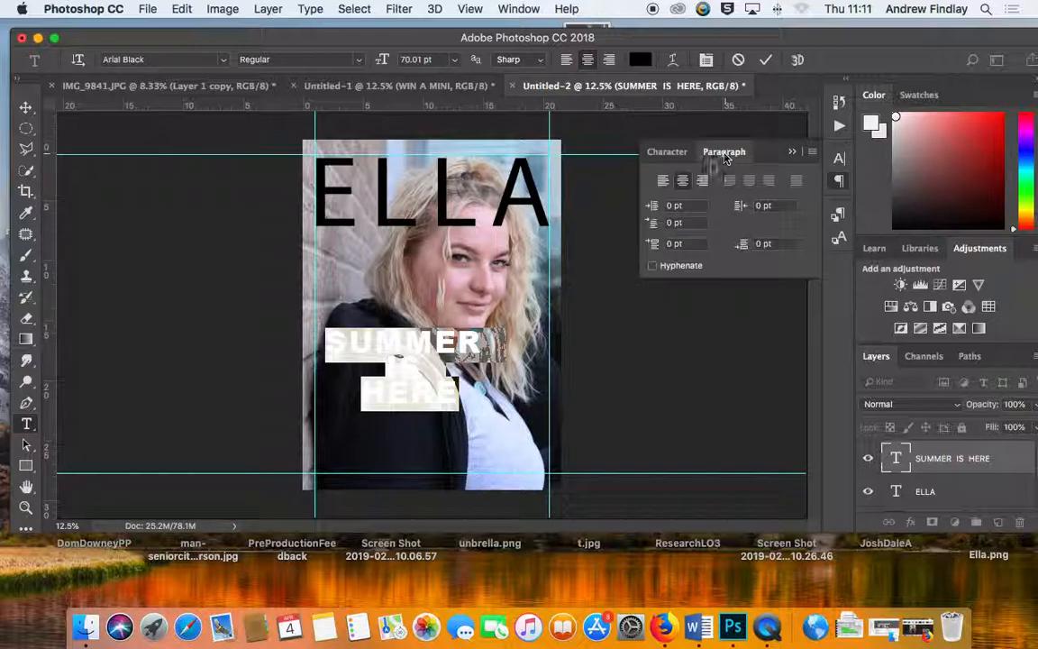
drag(501, 279, 587, 278)
click(26, 106)
drag(472, 346, 377, 343)
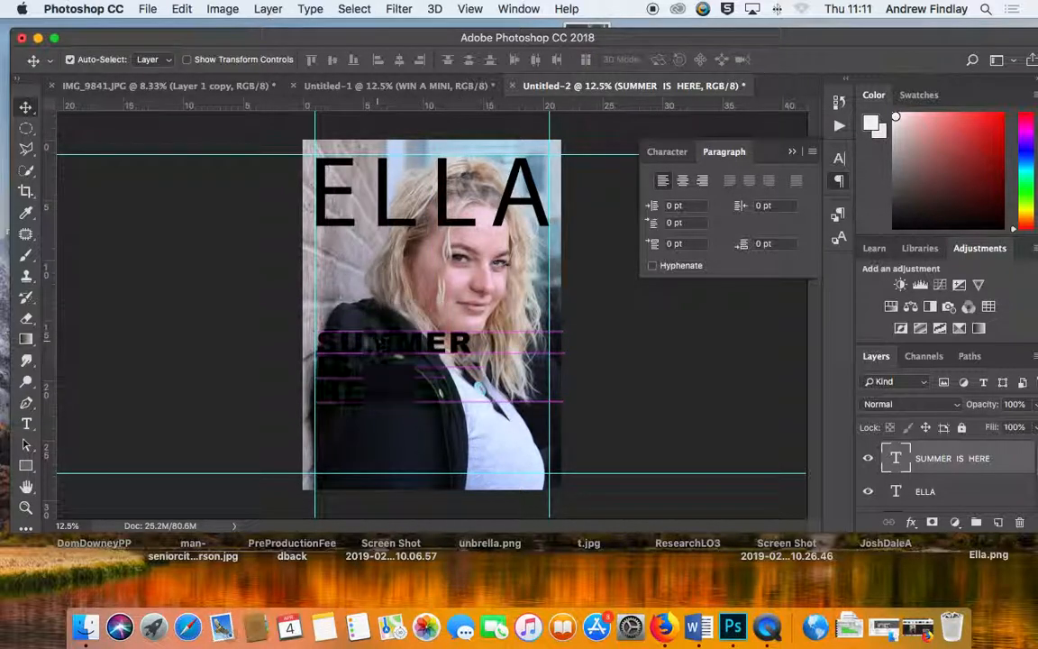
Step: Colour the whole SUMMER IS HERE text red (f80202) and move it lower on the jacket along the left guide
click(26, 424)
click(408, 393)
key(super+a)
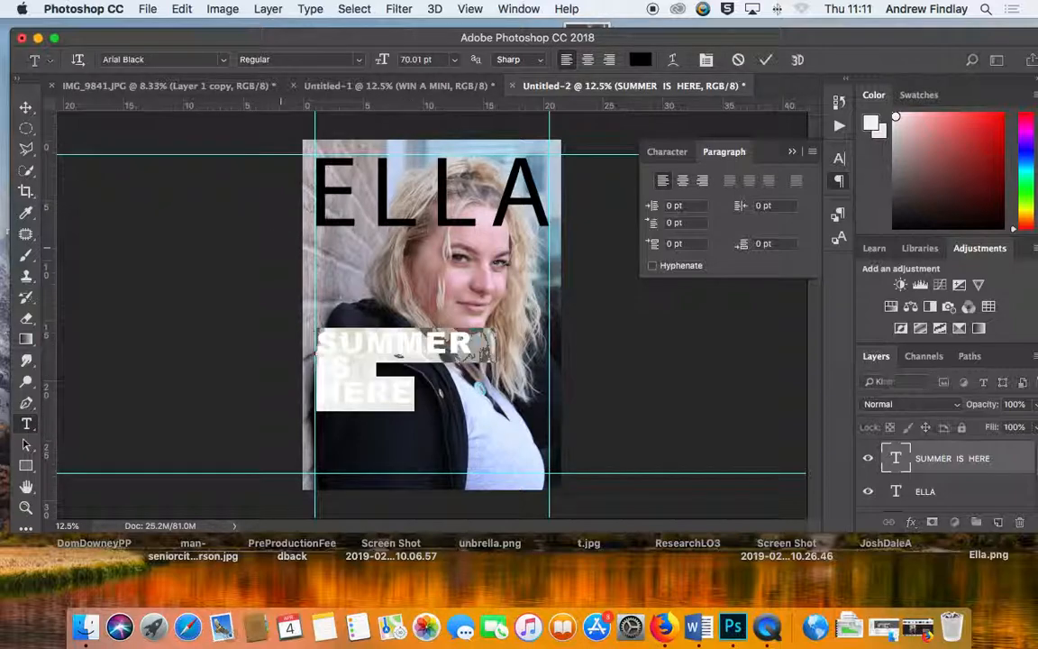
click(669, 152)
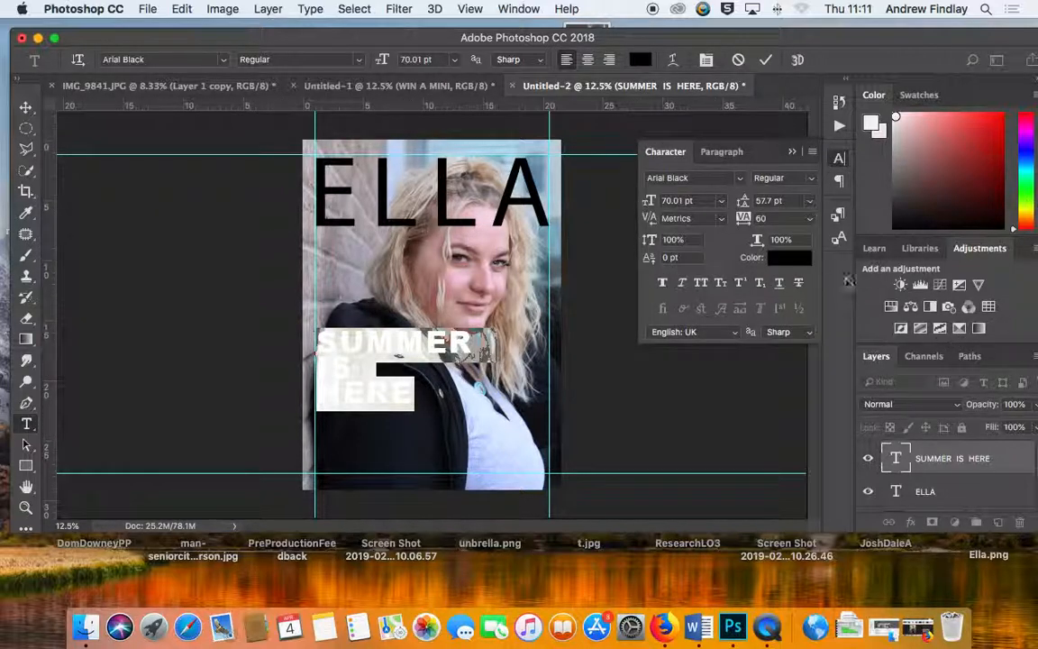
click(789, 258)
click(818, 65)
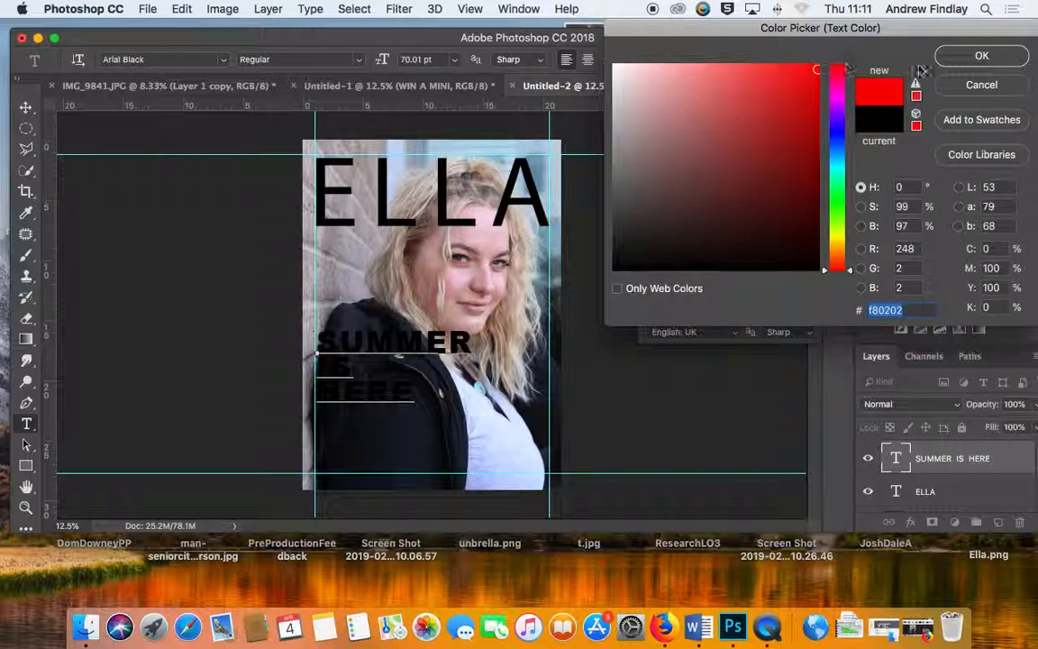
click(981, 55)
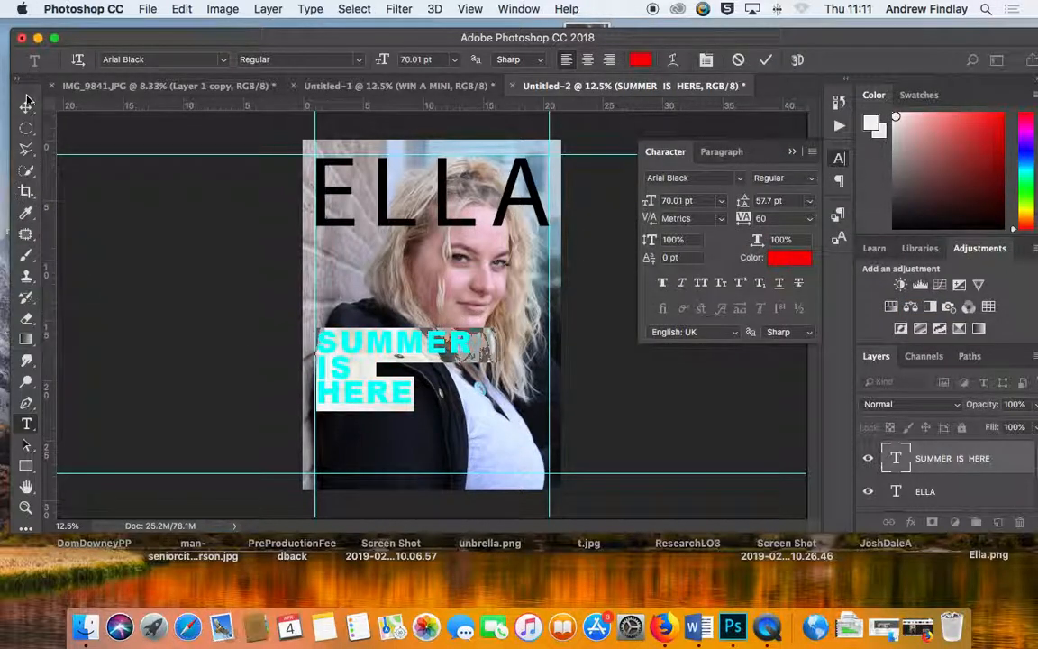
click(26, 107)
drag(357, 346, 362, 390)
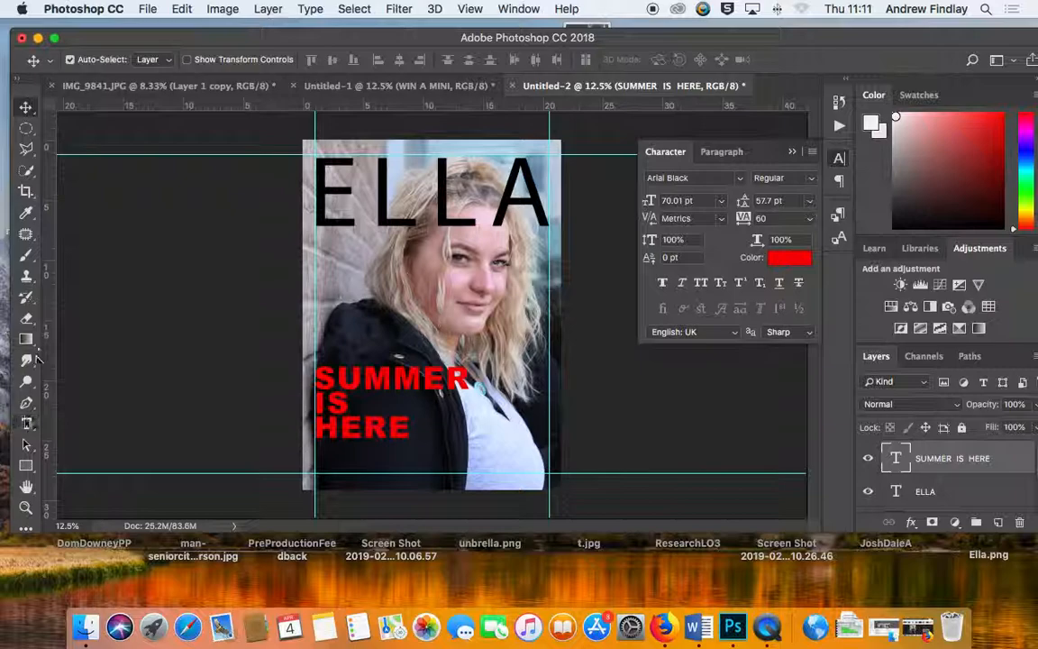
Step: Reduce the word IS to 40.01 pt and set its leading to 0.01 pt
key(t)
drag(348, 409, 315, 403)
drag(652, 200, 624, 207)
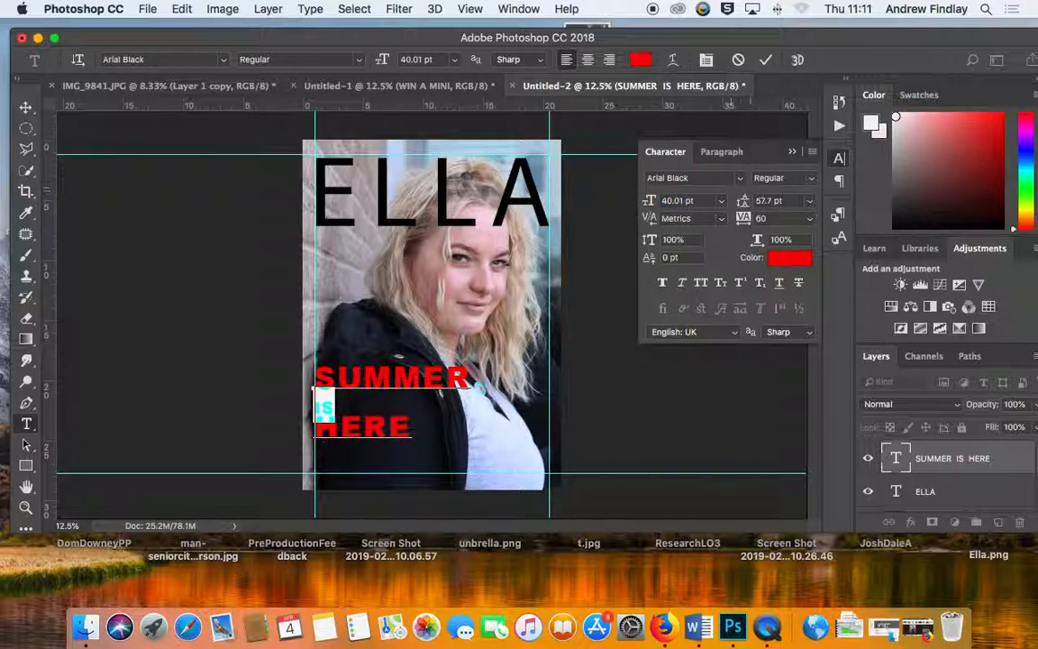
drag(742, 205, 693, 207)
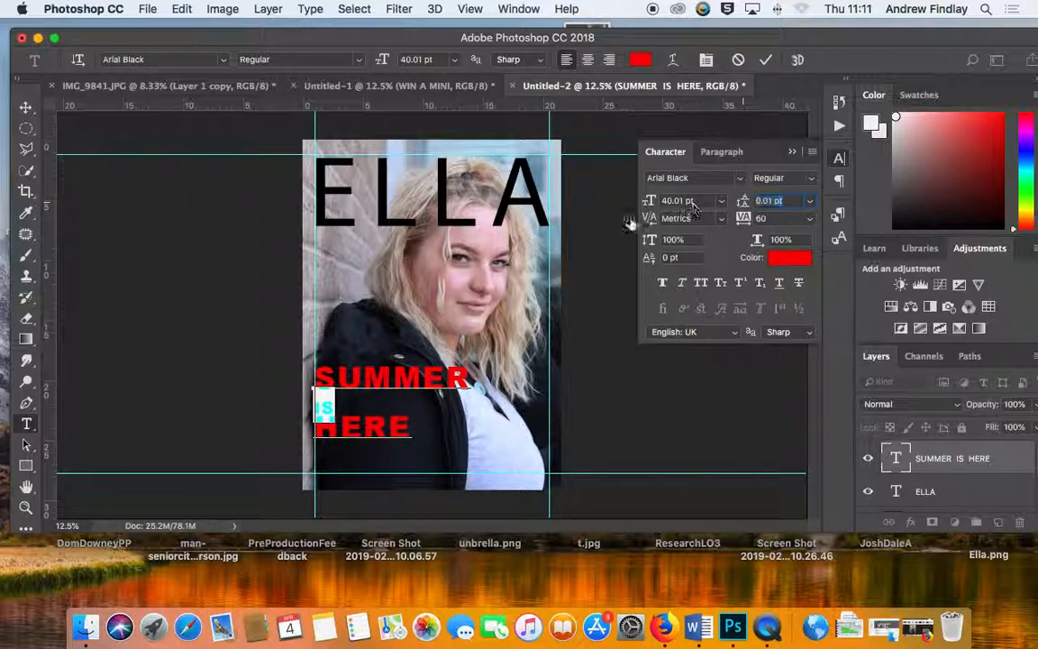
drag(630, 224, 569, 204)
Step: Select the IS and HERE lines and set their leading to 61 pt
drag(338, 408, 306, 366)
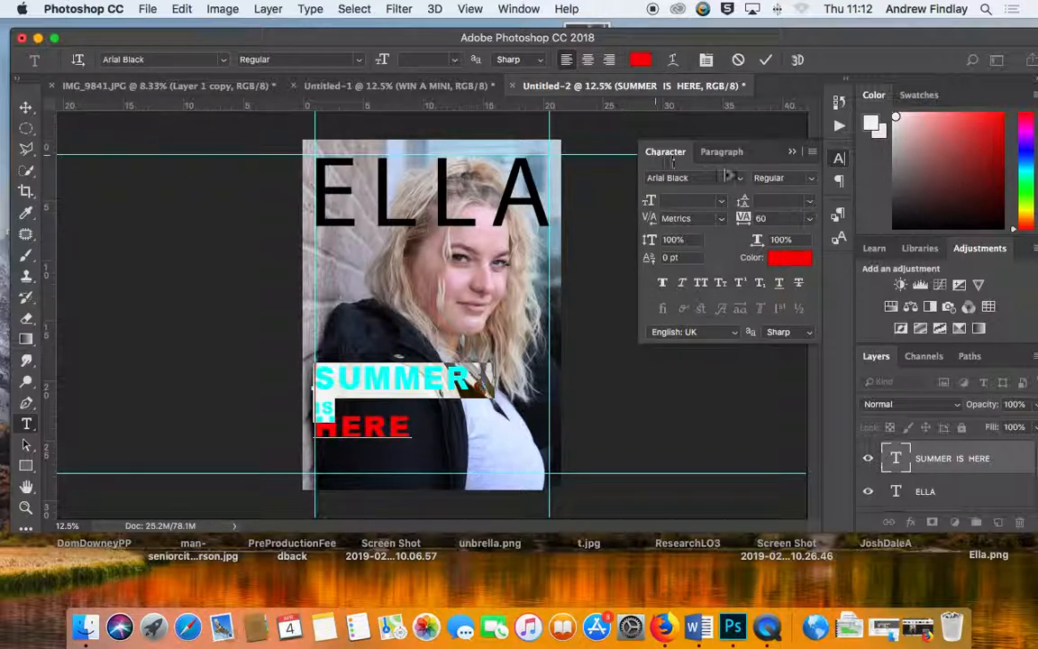
click(410, 369)
drag(408, 435, 317, 405)
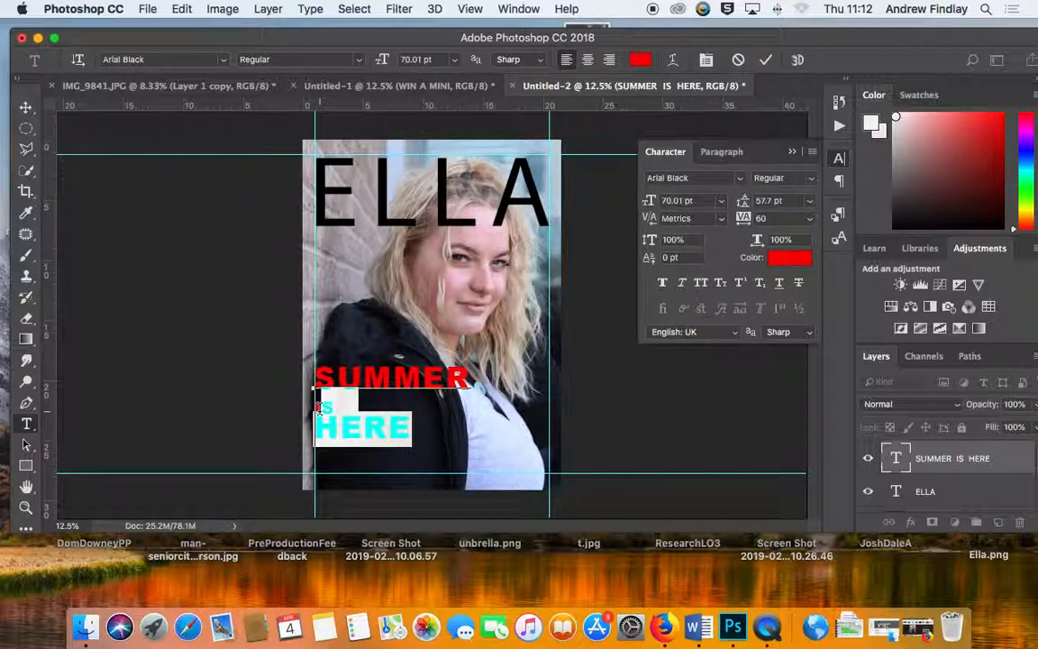
click(809, 200)
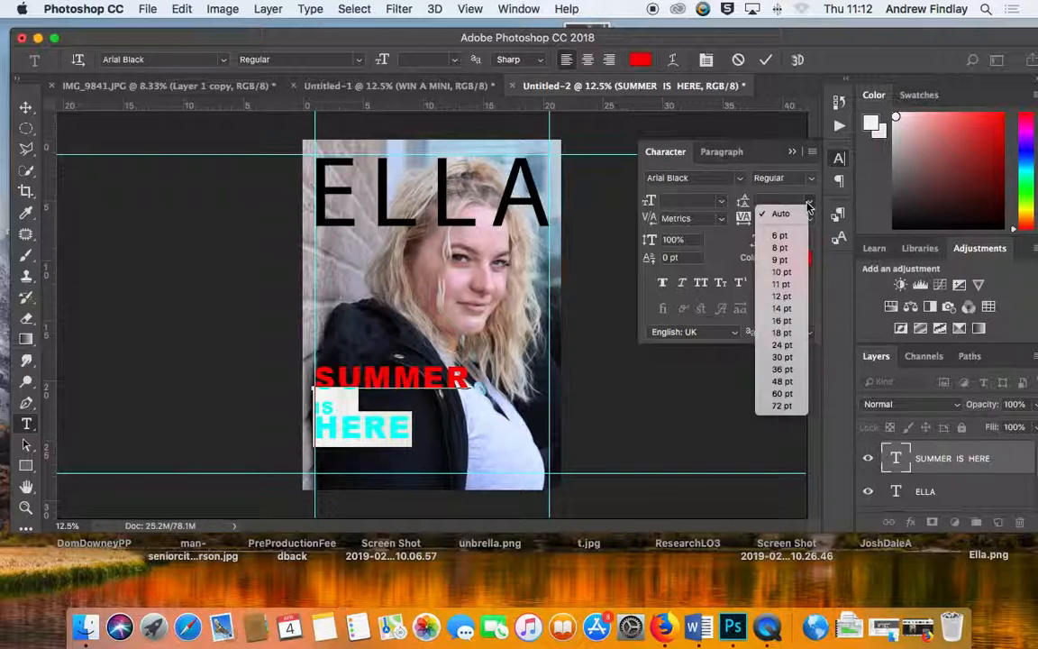
click(784, 248)
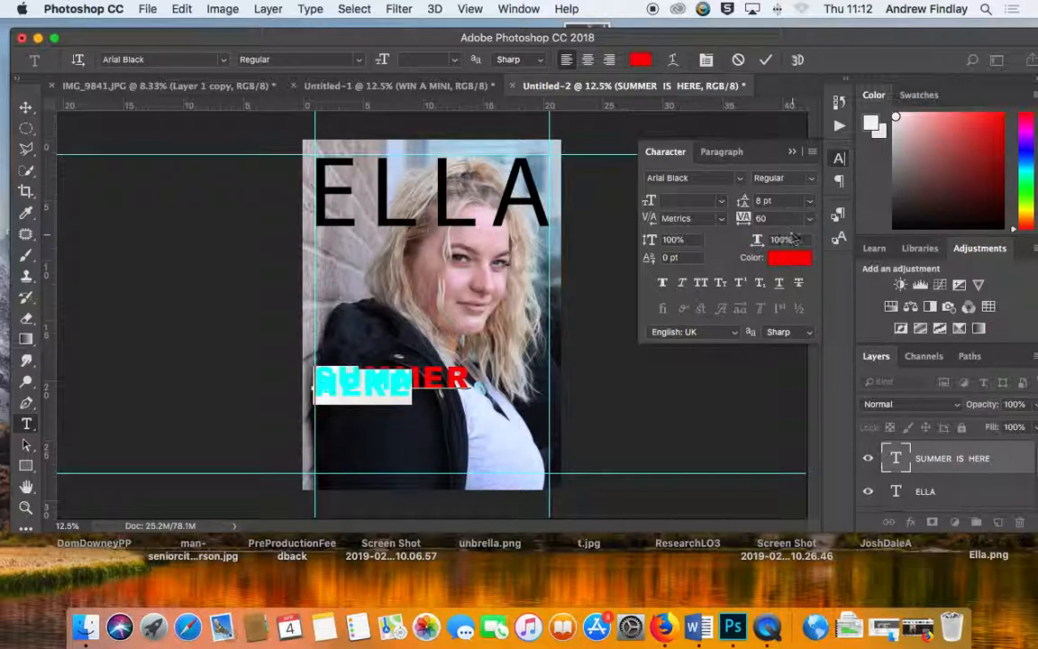
drag(743, 204, 783, 202)
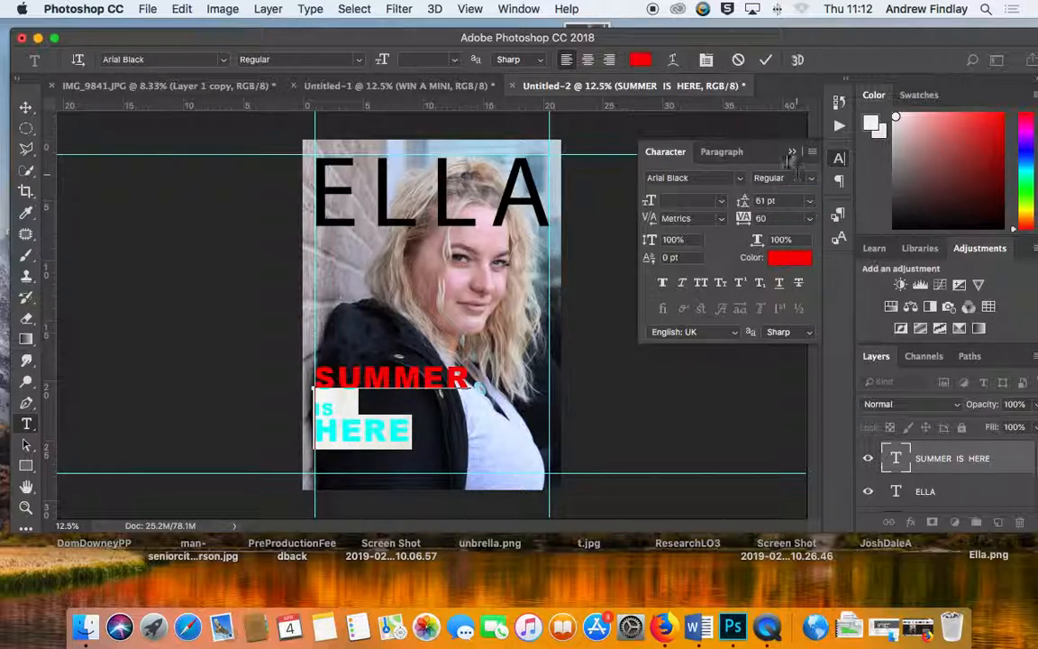
Step: Set the leading of only the word IS to 0.01 pt
click(329, 408)
drag(324, 405, 310, 392)
click(839, 159)
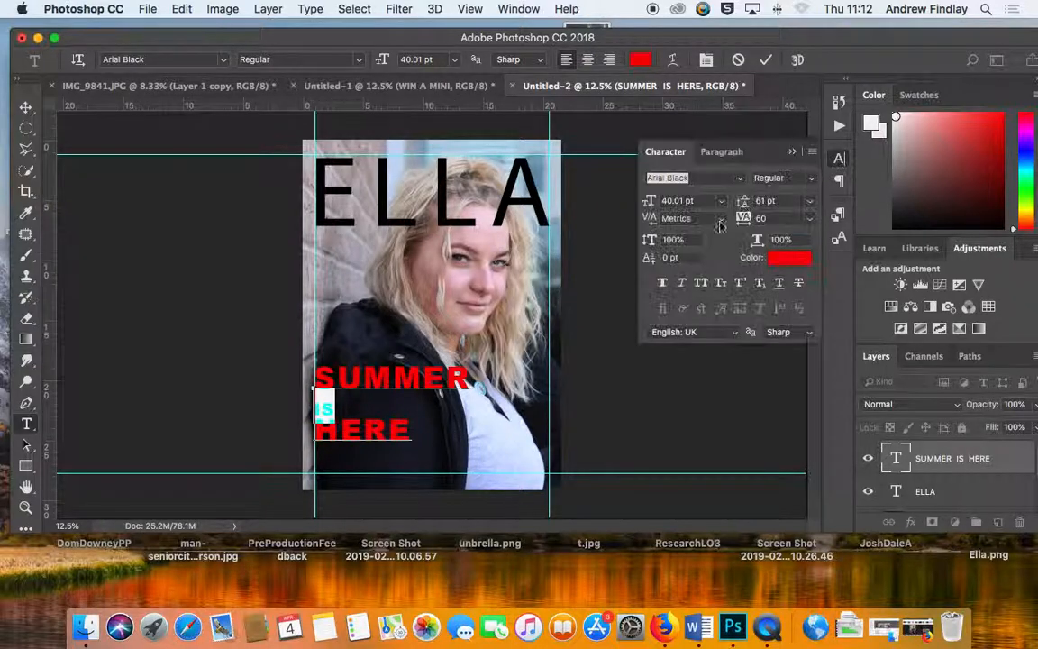
drag(744, 204, 691, 213)
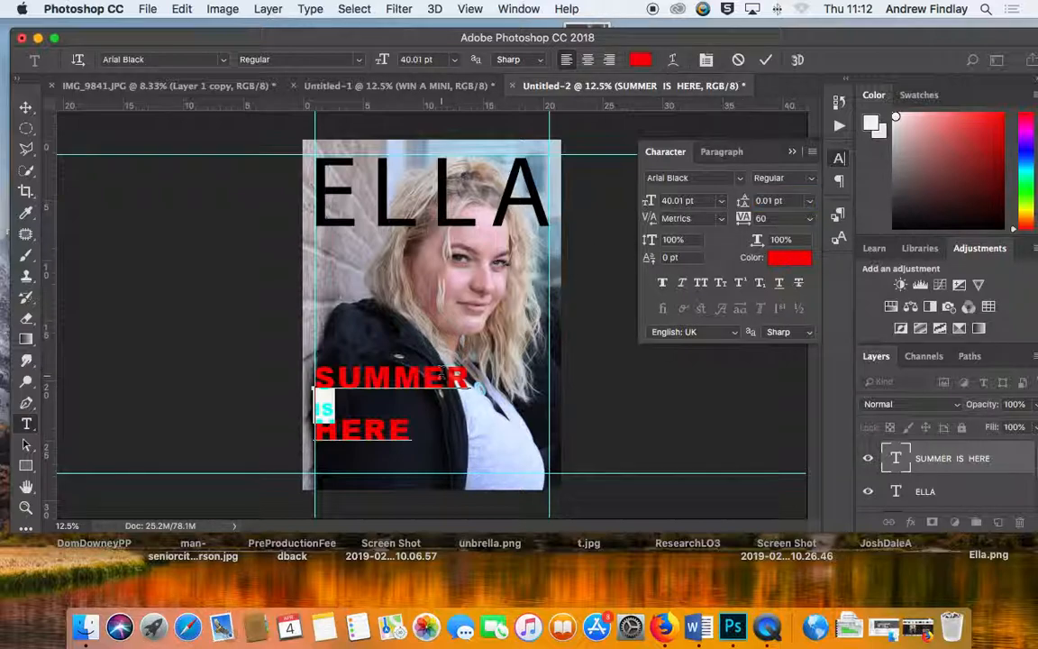
Step: Set the leading of the word SUMMER to 21.7 pt
double_click(468, 377)
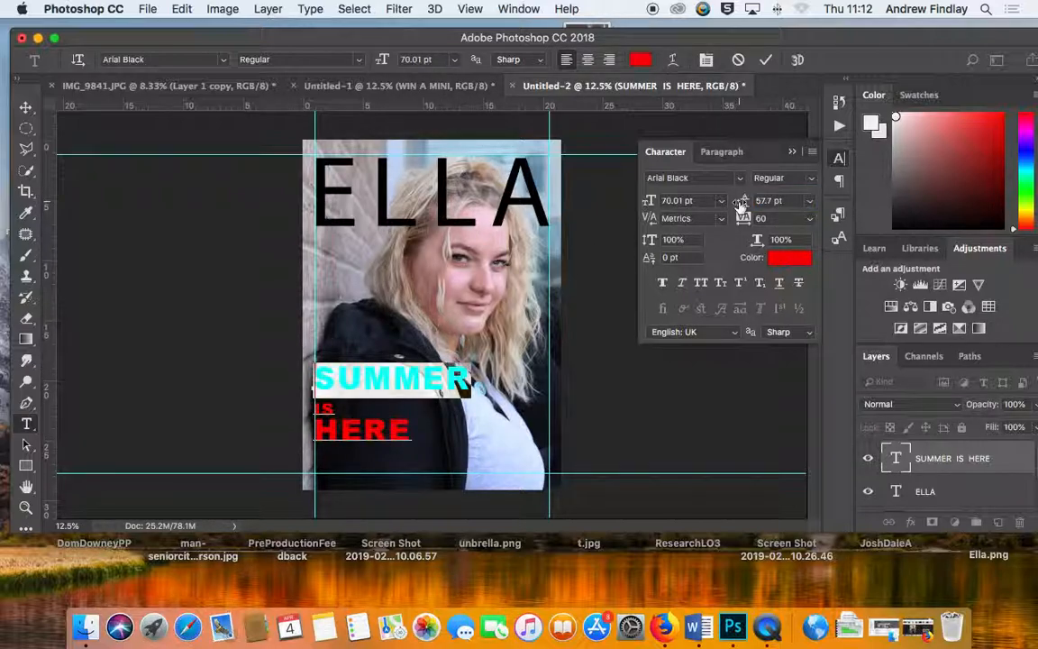
key(Up)
key(Up)
key(Up)
key(Up)
drag(744, 202, 690, 217)
click(436, 380)
Step: Enlarge the word IS to 58.01 pt and move the text block down to the bottom margin guide
click(317, 410)
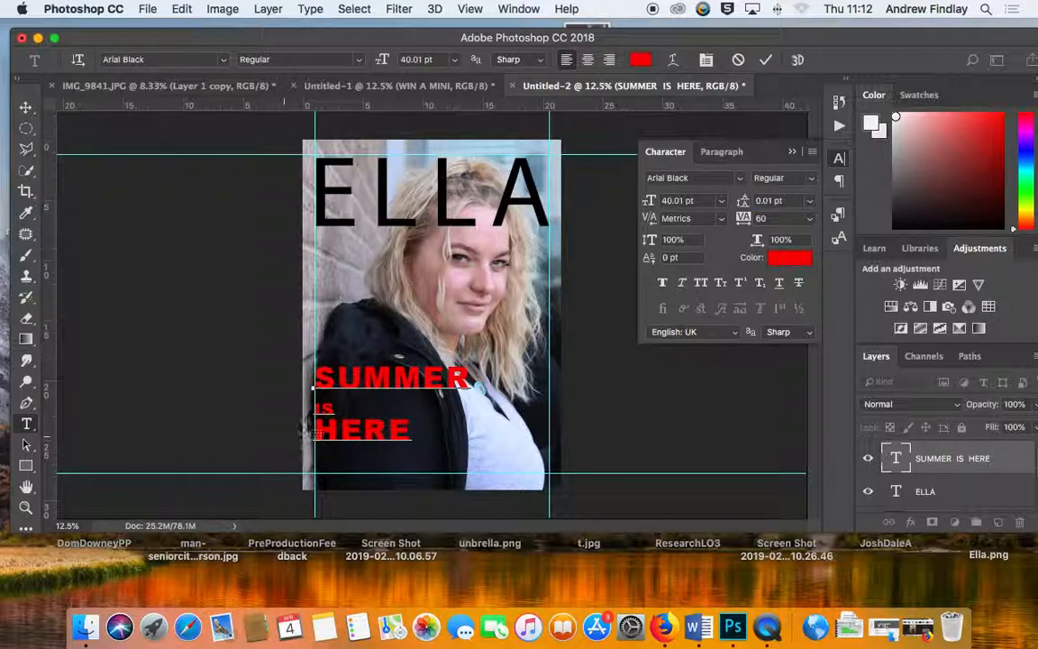
drag(336, 401, 306, 402)
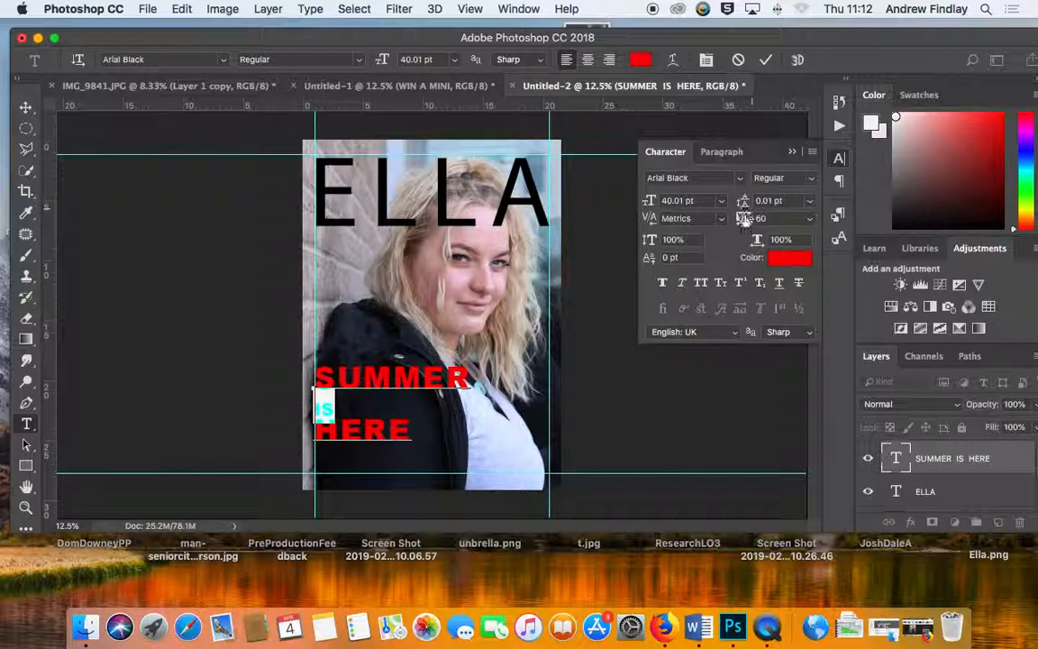
drag(746, 205, 670, 207)
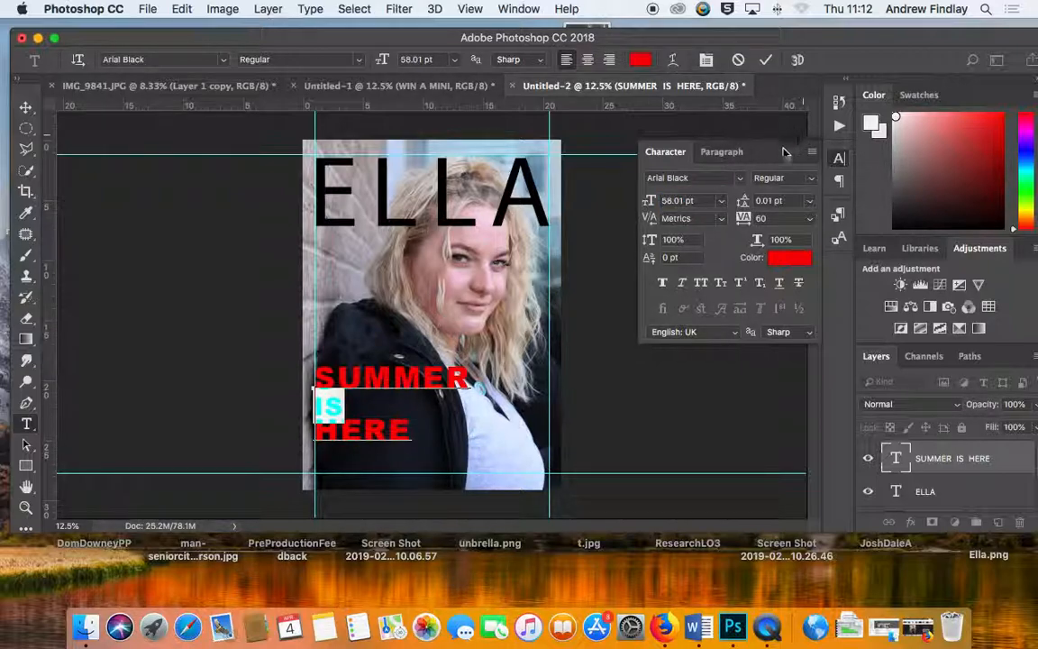
click(341, 402)
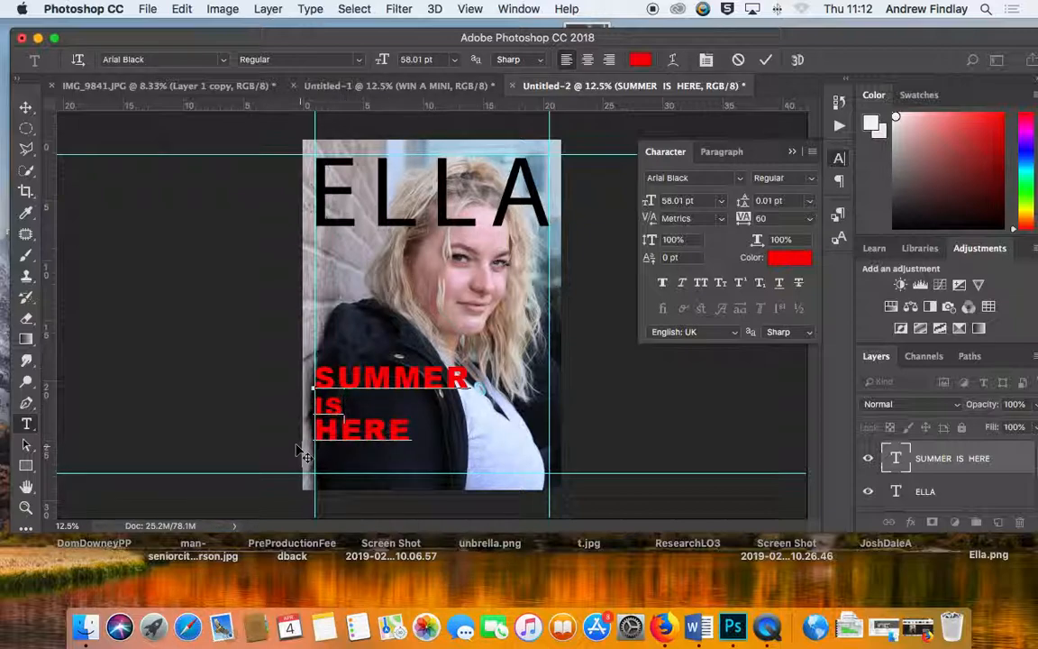
click(26, 106)
drag(330, 416, 331, 451)
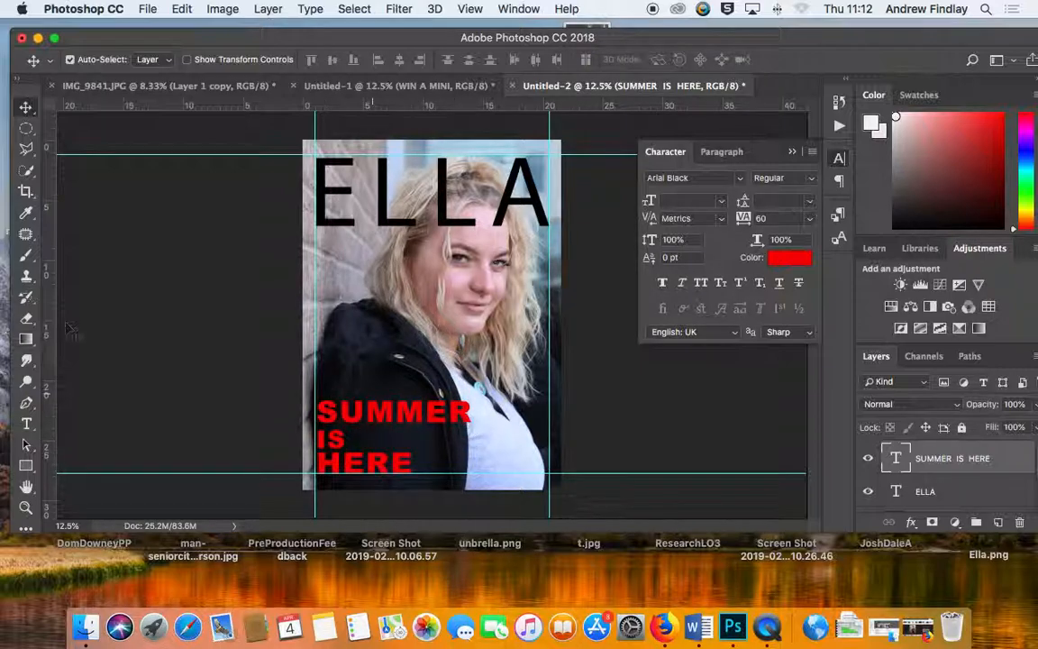
Step: Set the word SUMMER to 101.01 pt with 61.7 pt leading and -160 tracking
click(26, 423)
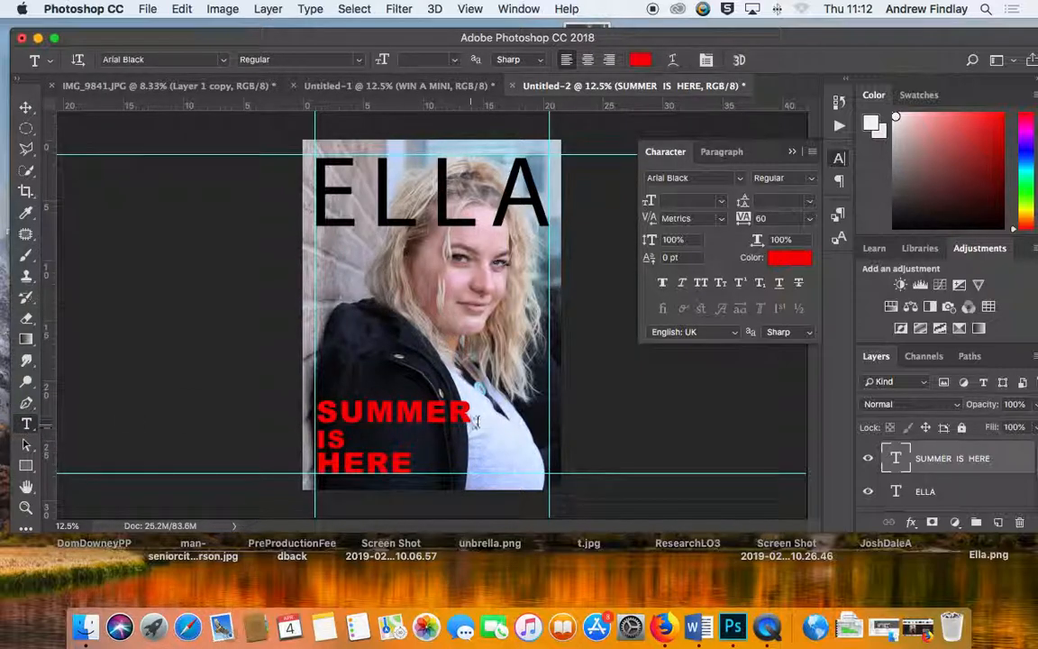
double_click(396, 412)
drag(647, 205, 672, 205)
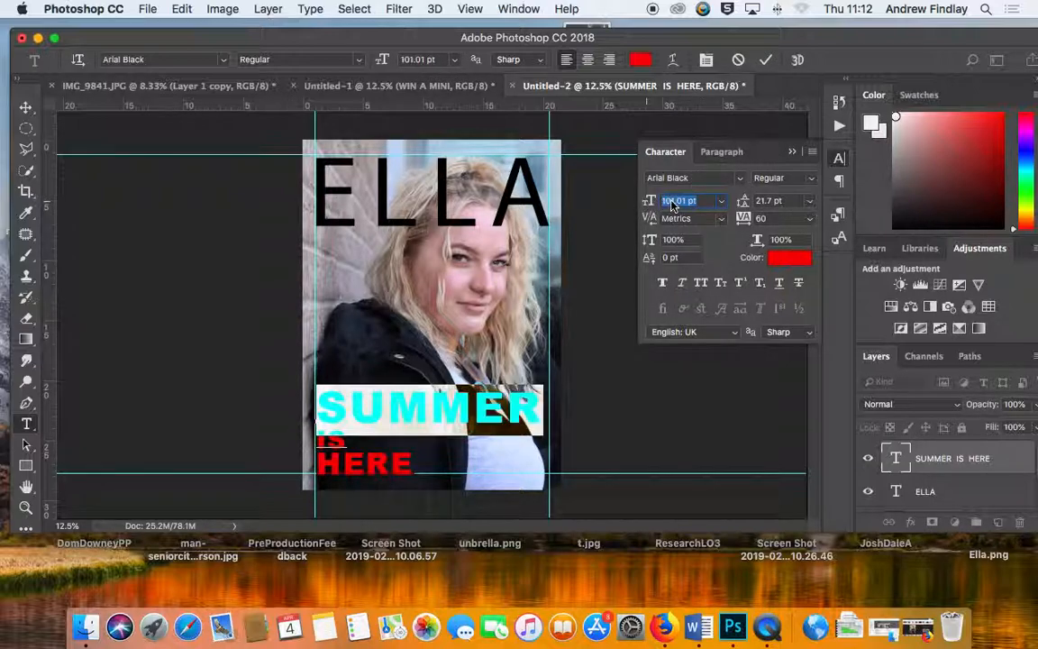
mouse_move(742, 205)
mouse_down()
mouse_move(726, 203)
mouse_move(759, 219)
mouse_move(736, 220)
mouse_up()
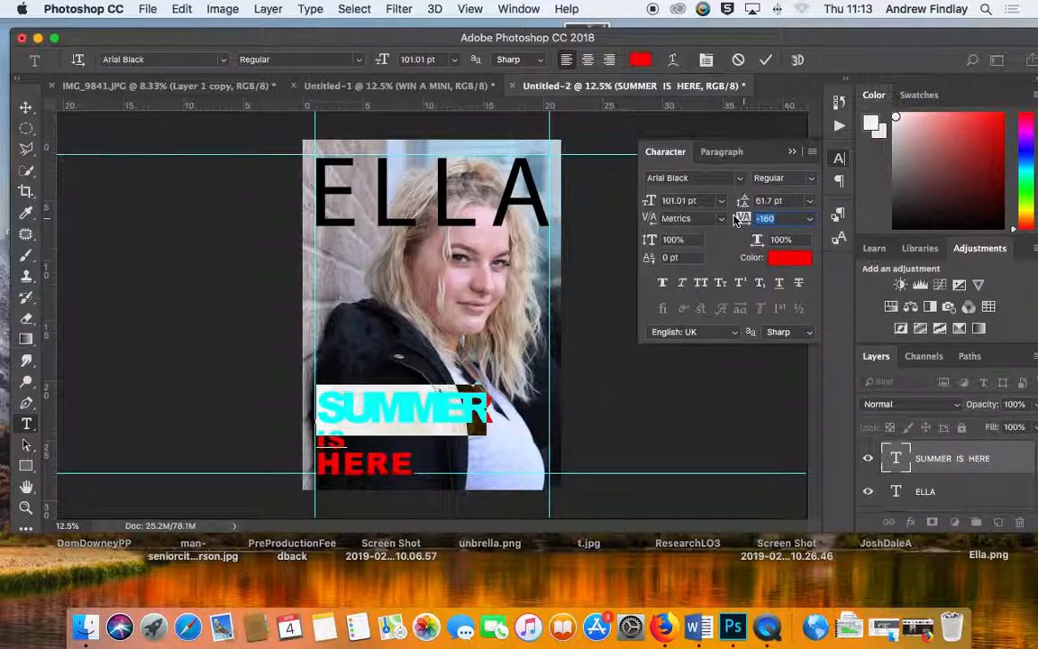
click(27, 108)
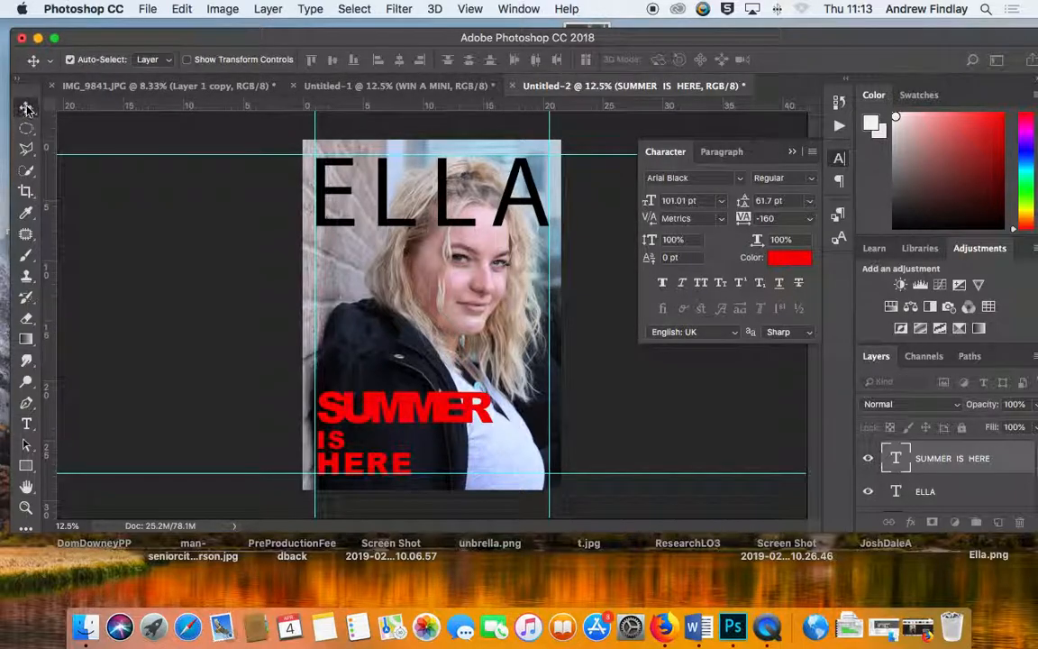
Step: Shift the SUMMER IS HERE text block slightly to meet the left margin guide and loosen the tracking of the word SUMMER
mouse_move(401, 410)
mouse_down()
mouse_move(399, 349)
mouse_move(397, 408)
mouse_up()
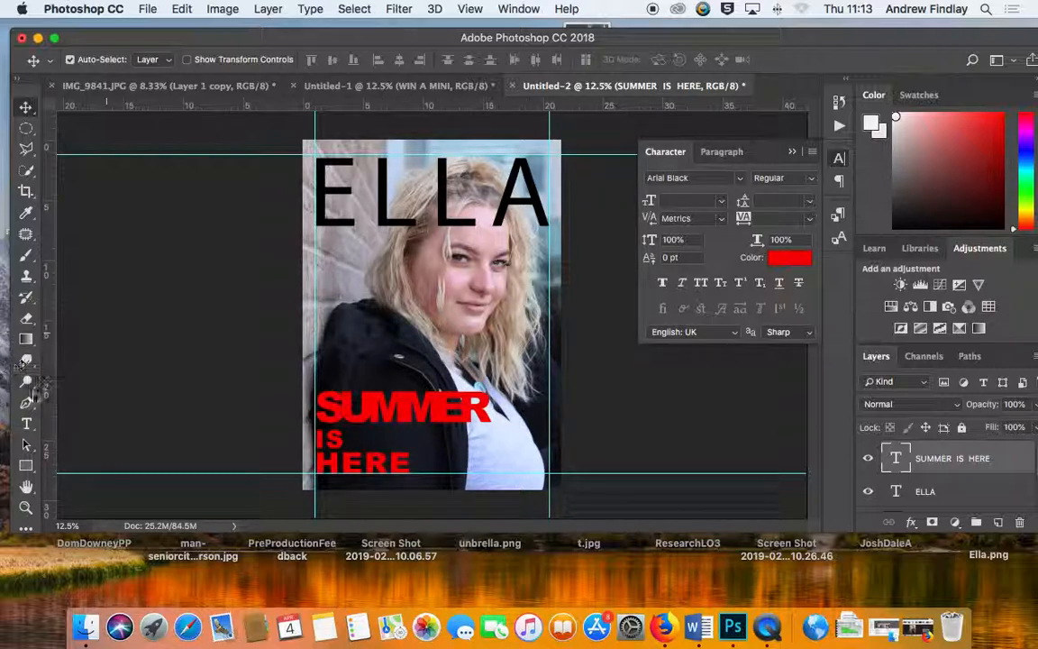
click(26, 424)
drag(483, 402, 316, 405)
drag(744, 218, 721, 223)
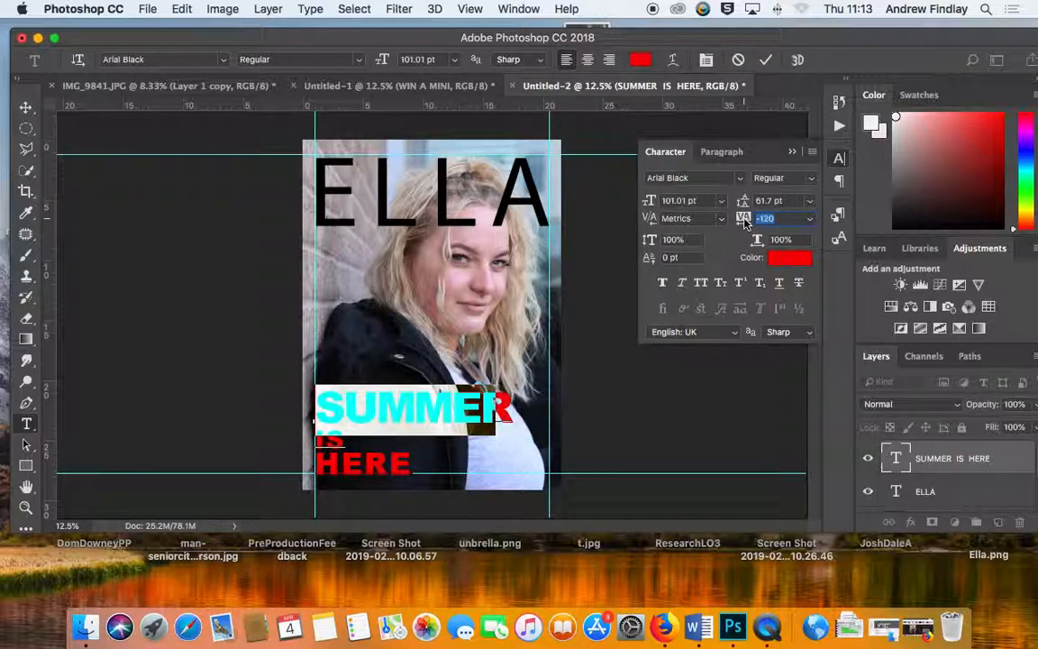
click(365, 442)
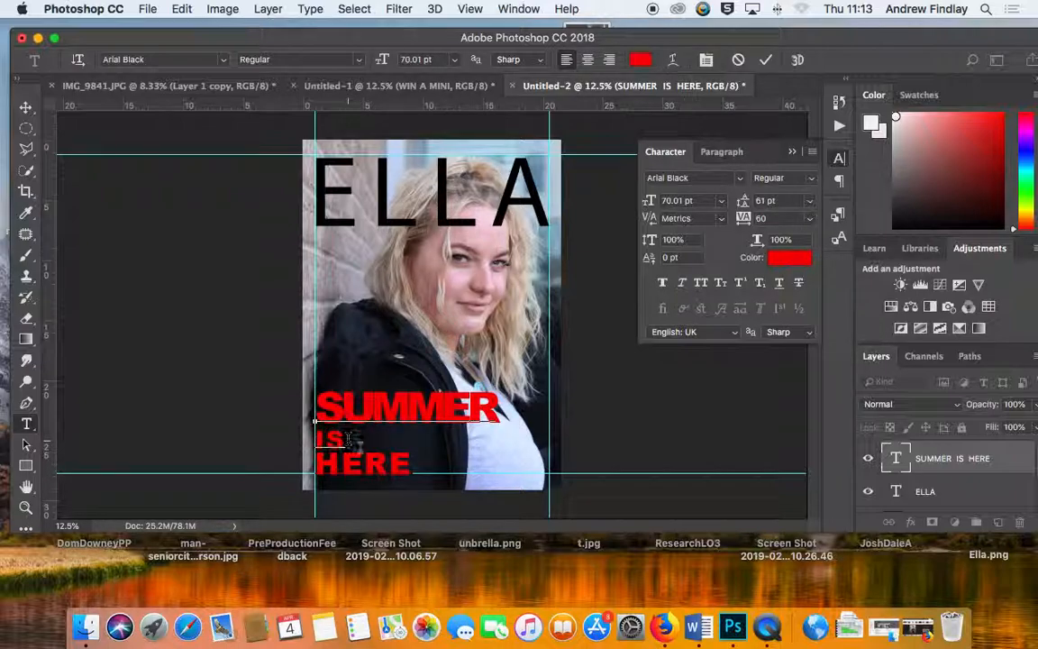
Step: Recolour only the word HERE to off-white #f4f4f4 and commit the text edit
drag(415, 464, 315, 464)
click(789, 258)
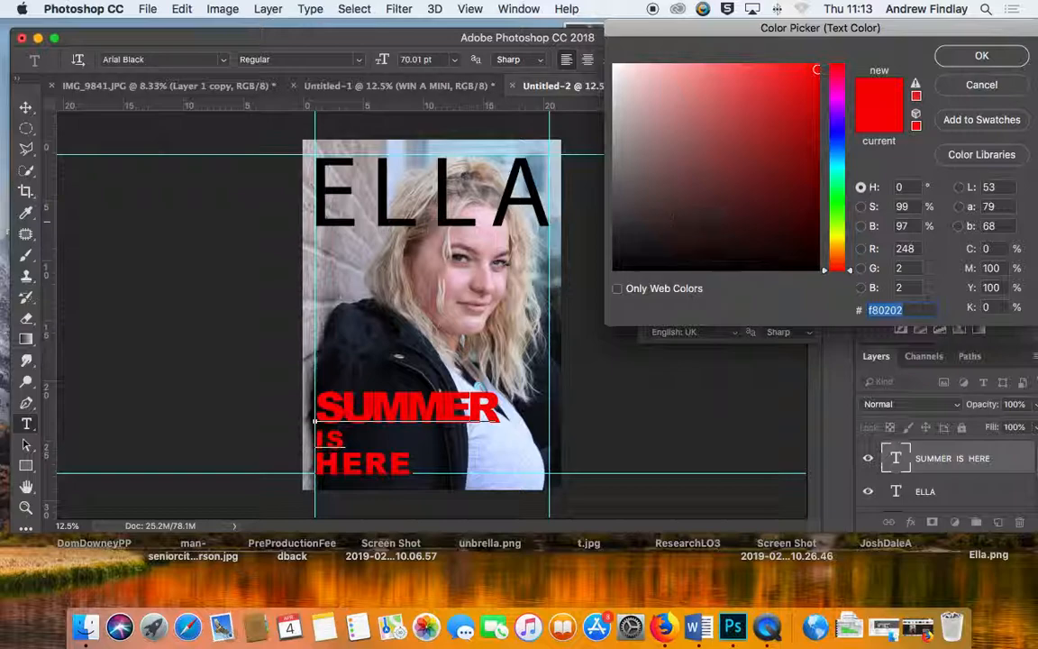
click(614, 72)
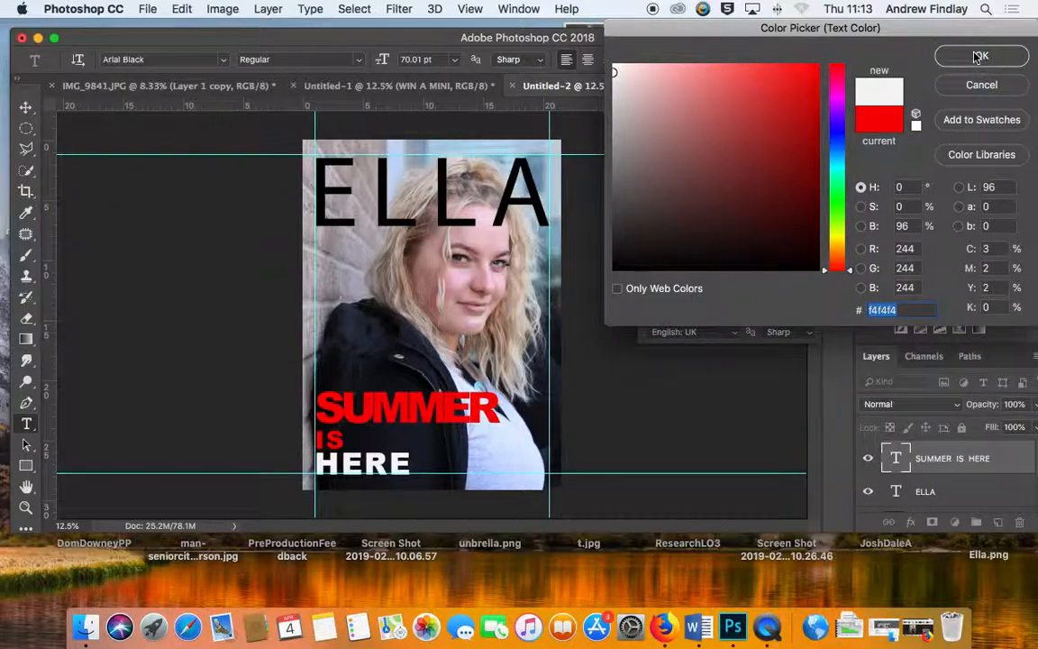
click(981, 55)
click(438, 423)
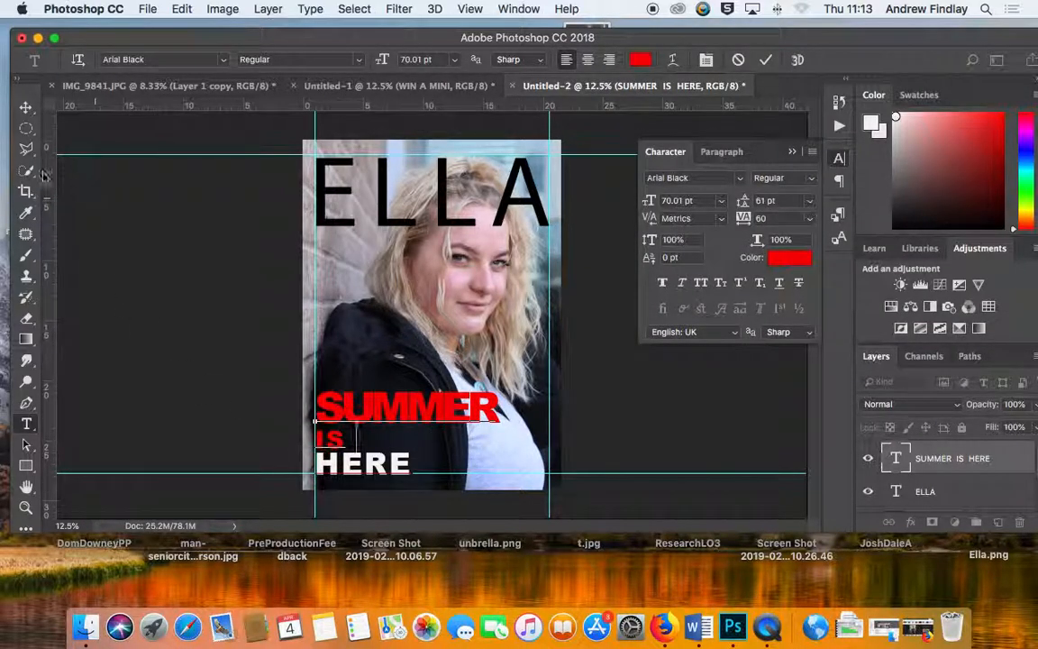
drag(423, 463, 302, 378)
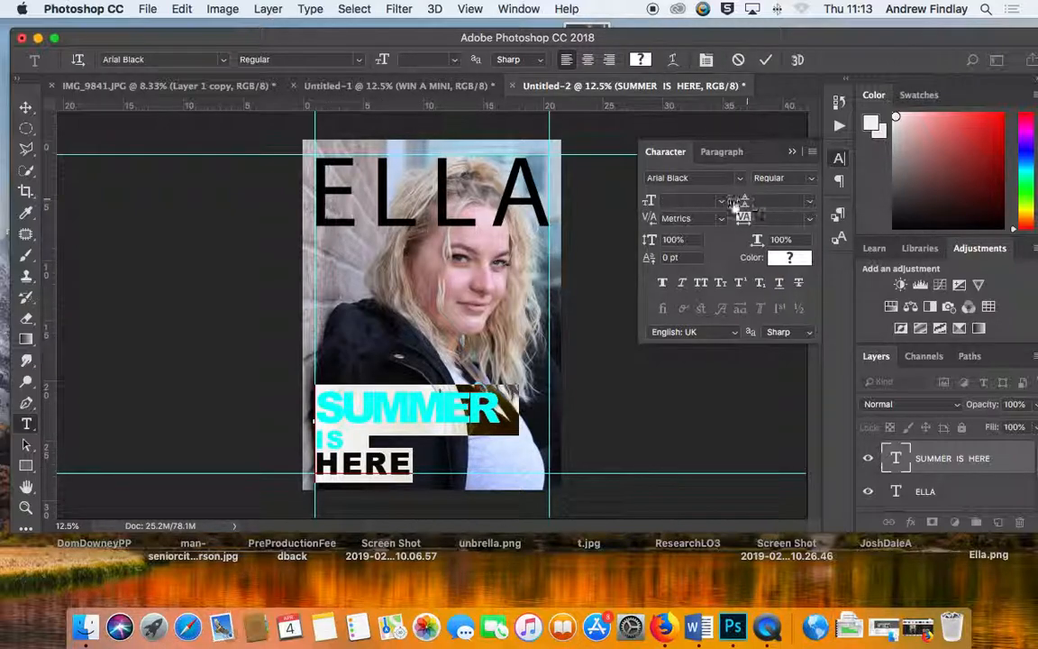
click(593, 406)
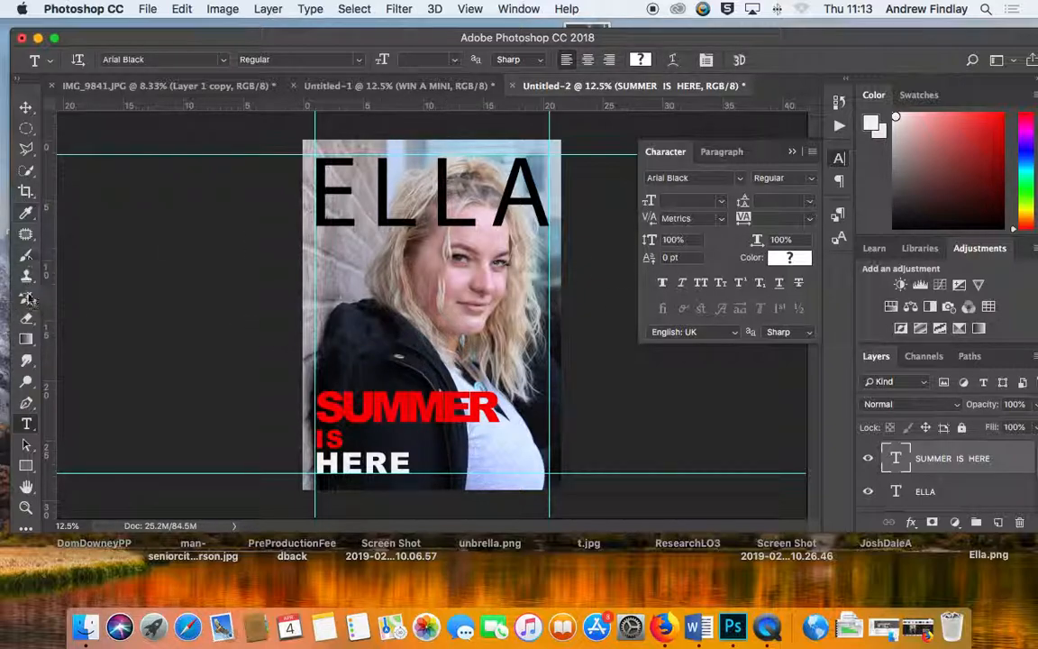
key(p)
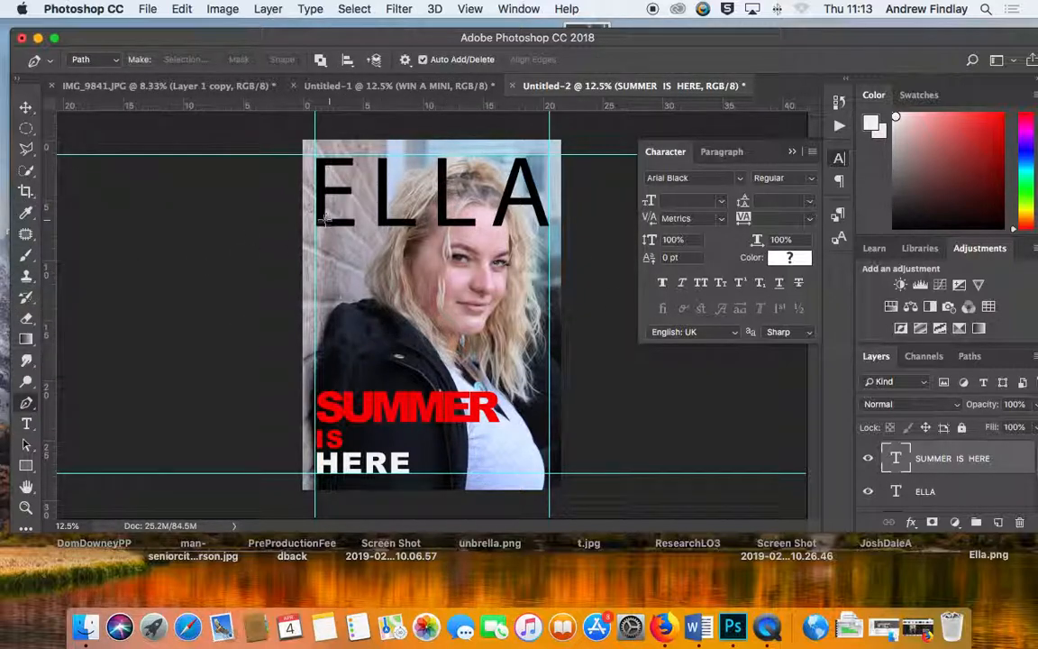
click(383, 227)
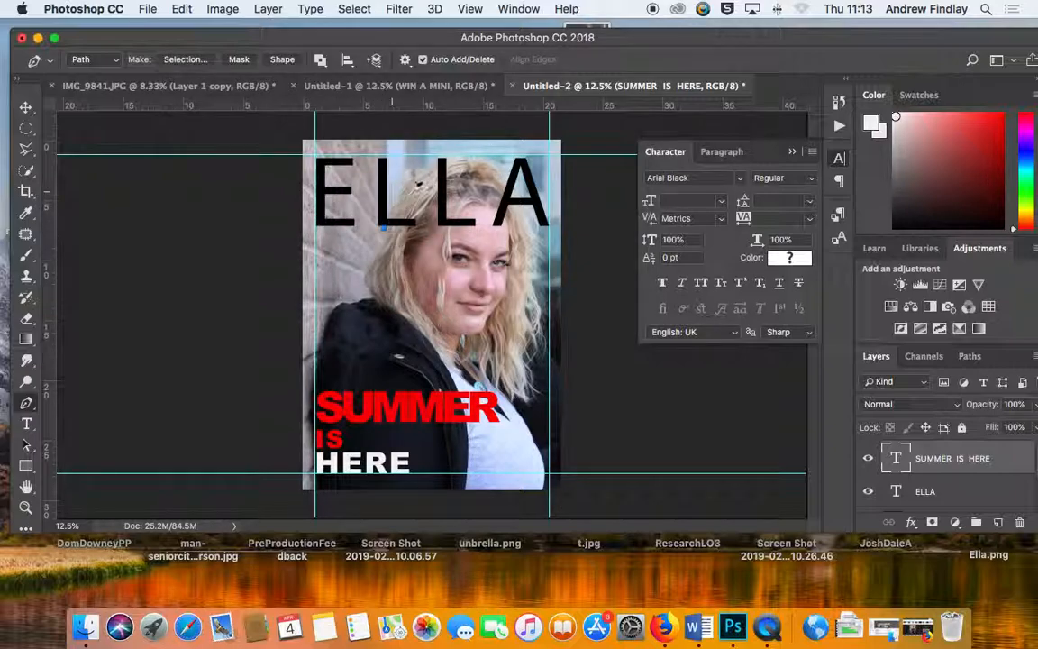
drag(414, 165, 443, 162)
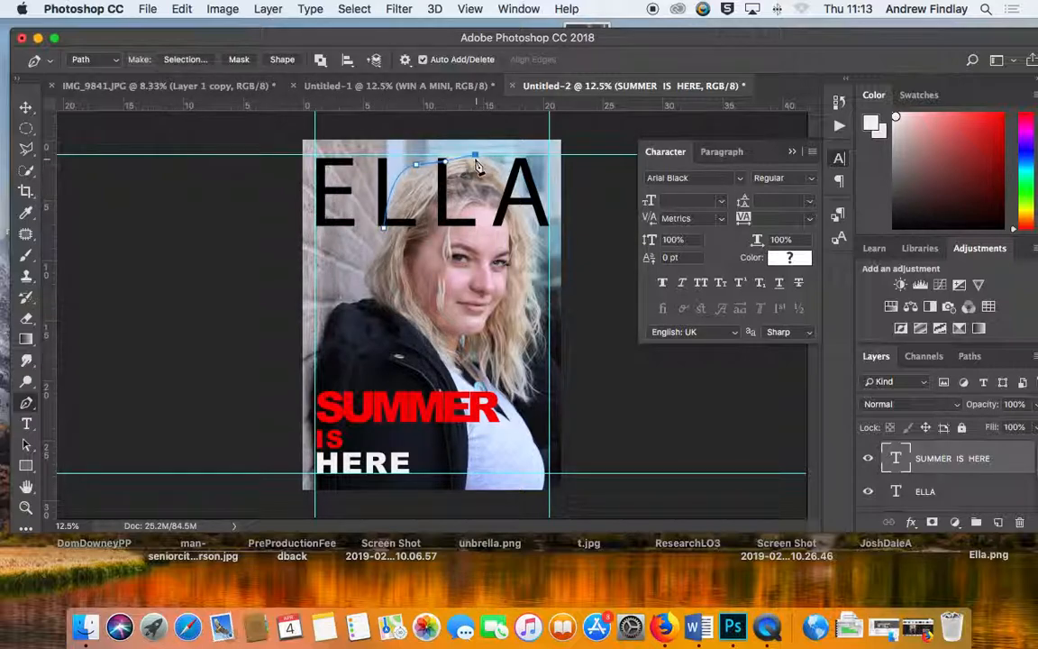
key(BackSpace)
key(BackSpace)
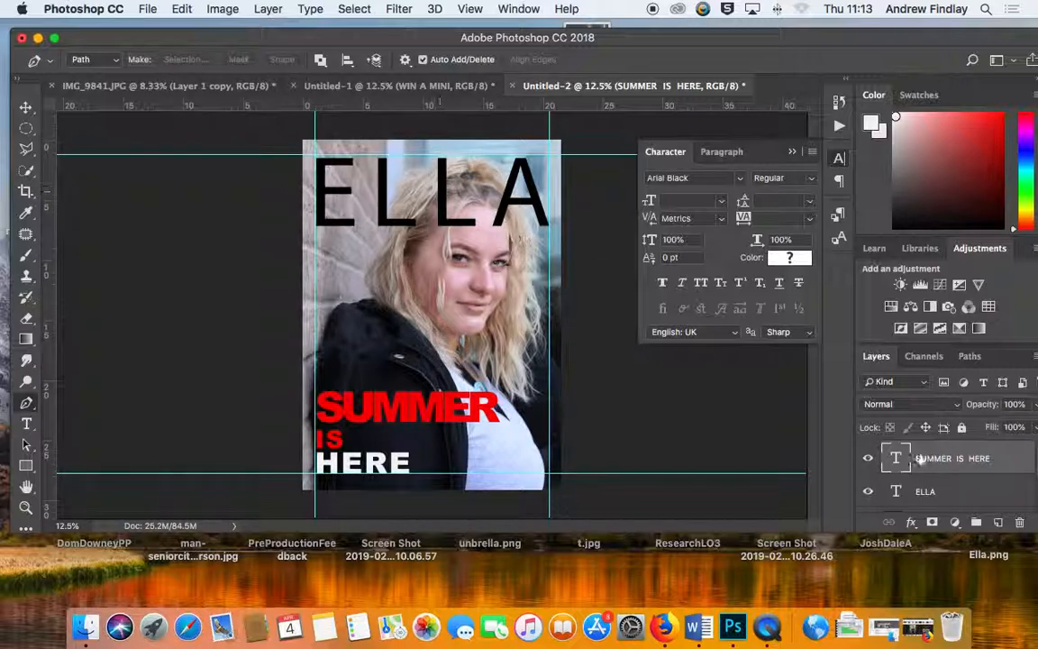
Step: Duplicate the portrait photo layer that lies beneath the ELLA title
drag(858, 36, 843, 27)
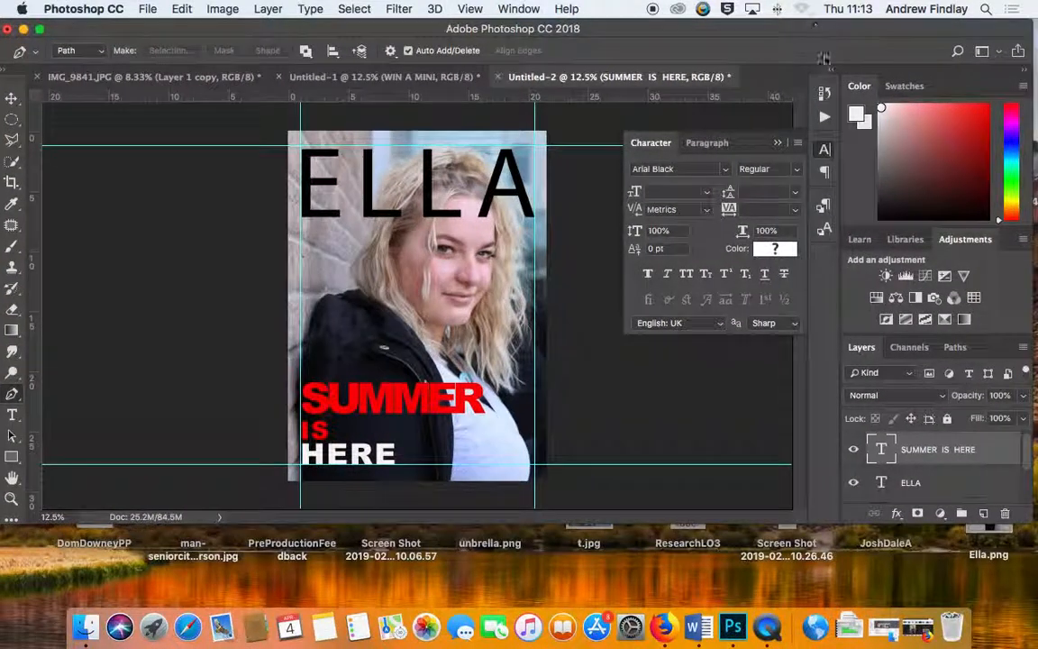
drag(1023, 448, 1023, 472)
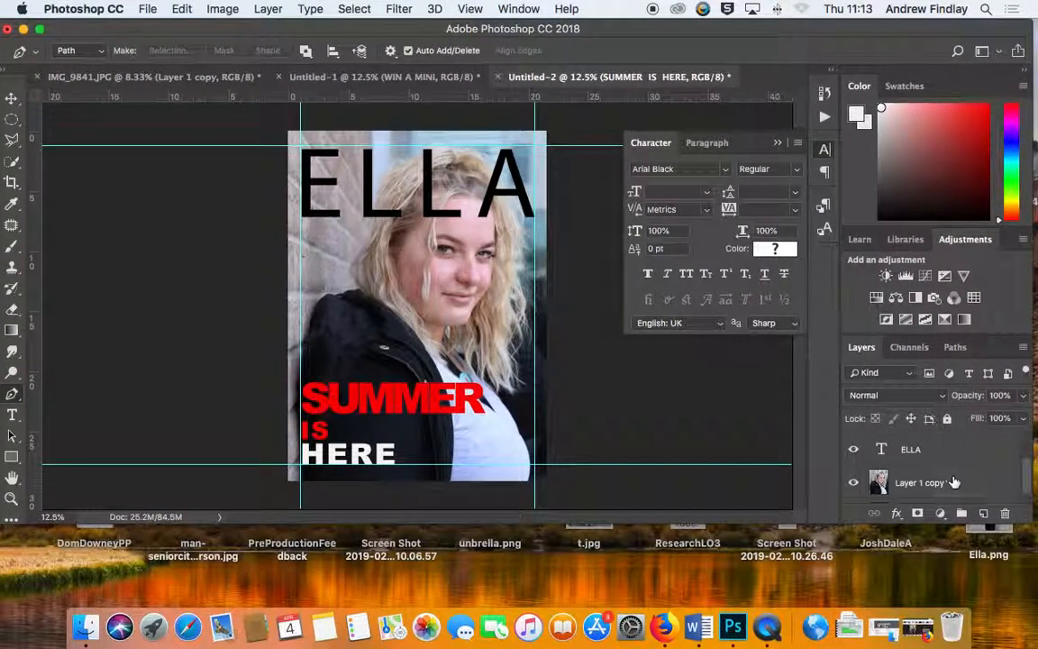
click(954, 482)
key(super+j)
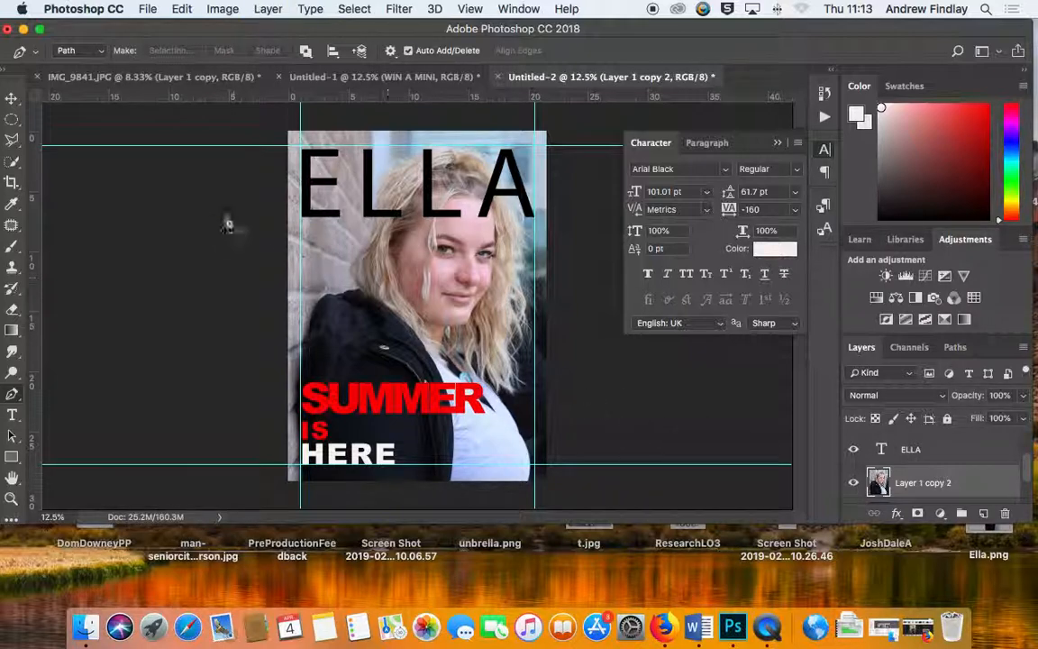
Step: Trace a closed Pen path around the top of the woman's head and turn it into a new anti-aliased selection with 2 pixels feather
click(367, 238)
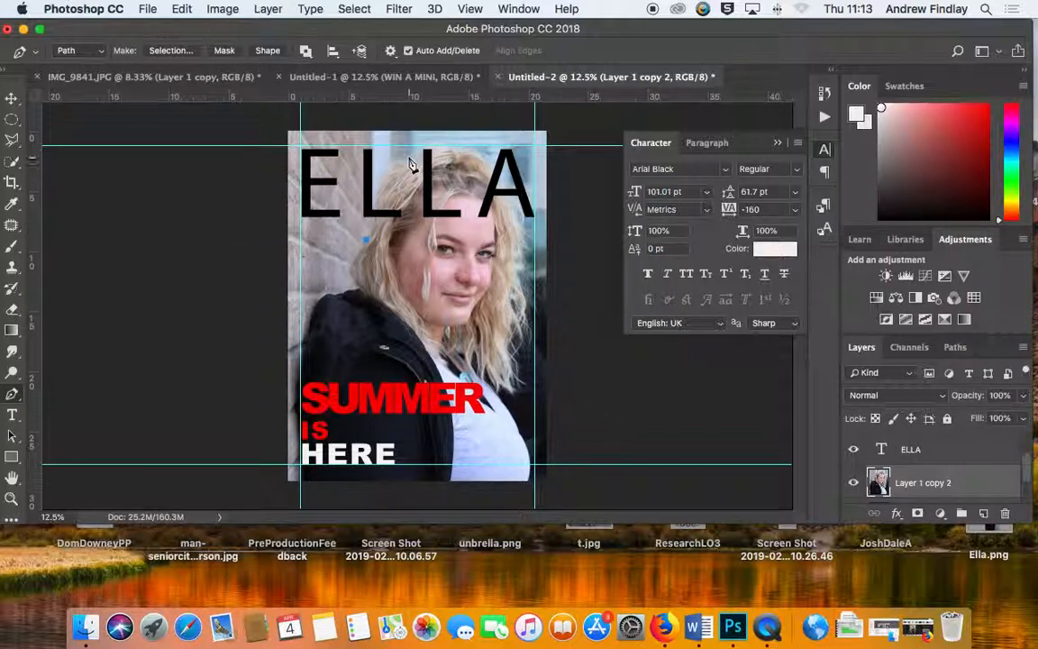
drag(407, 157, 498, 179)
drag(522, 235, 516, 257)
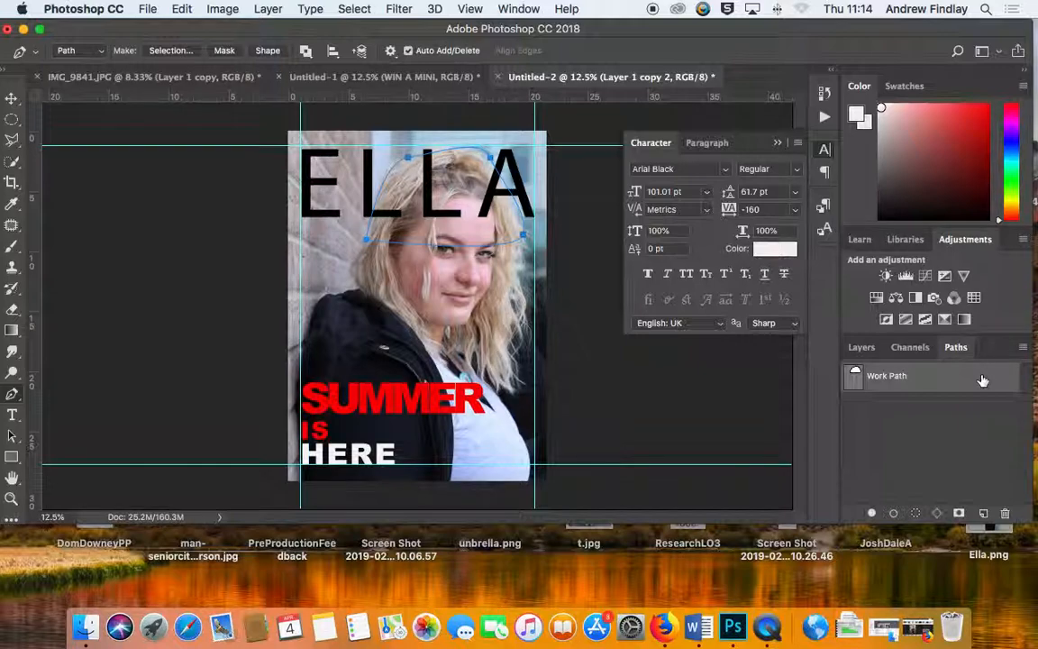
right_click(982, 380)
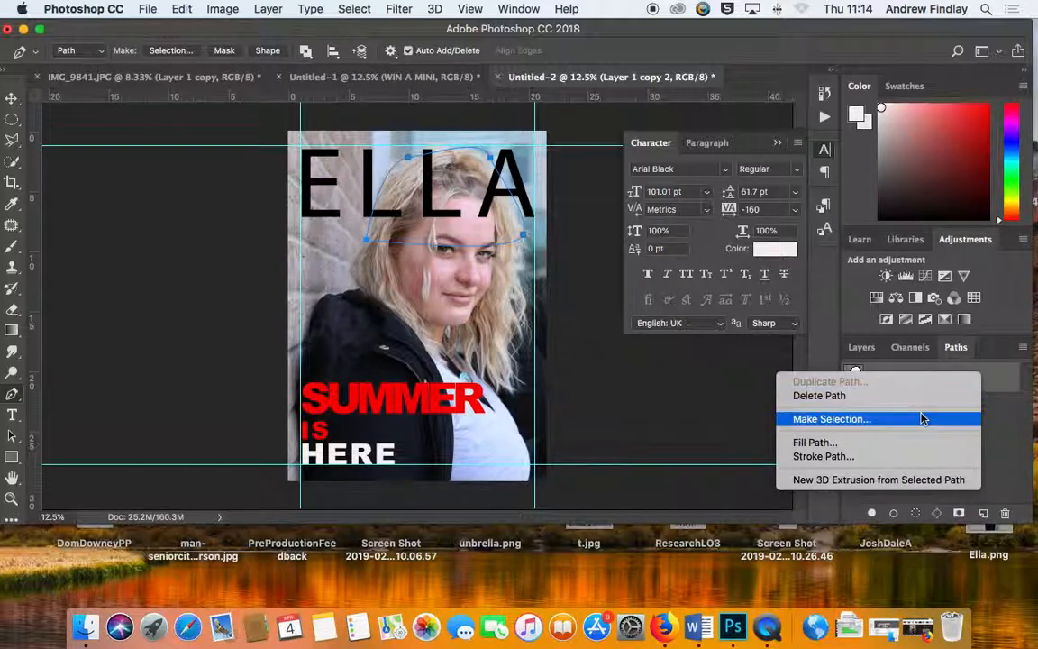
click(920, 416)
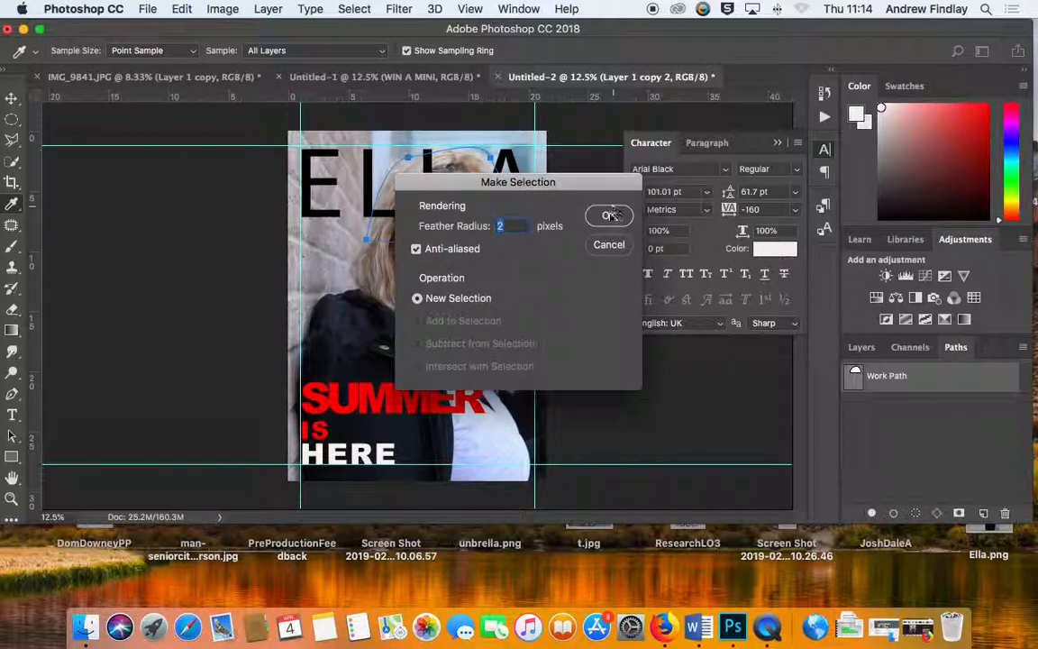
click(610, 215)
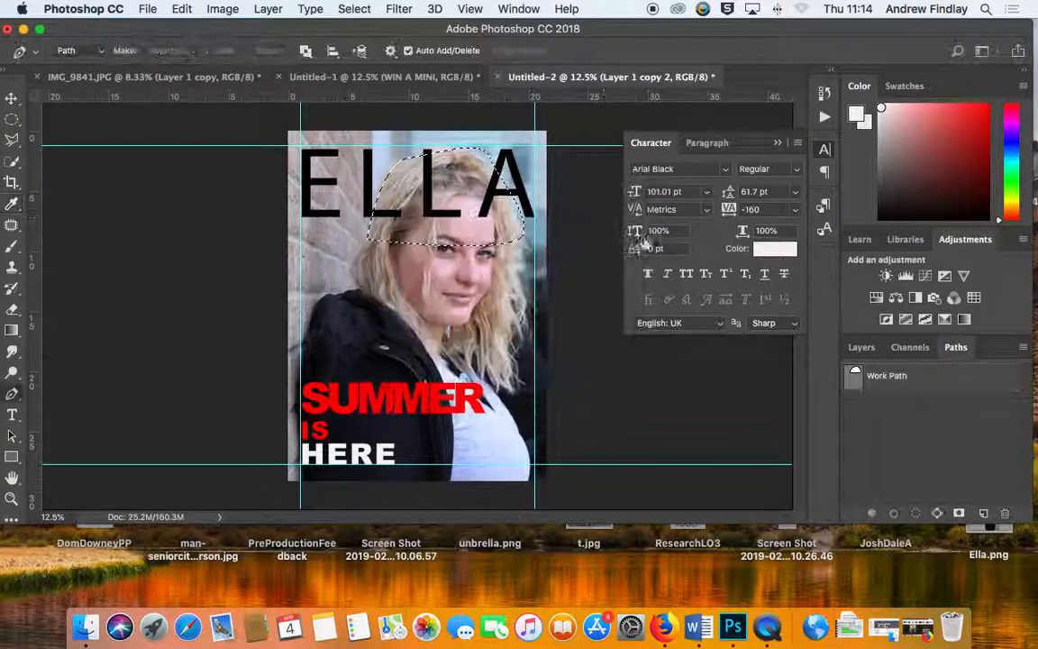
Step: Copy the selected head area to a new layer and place it above the ELLA title layer
click(863, 348)
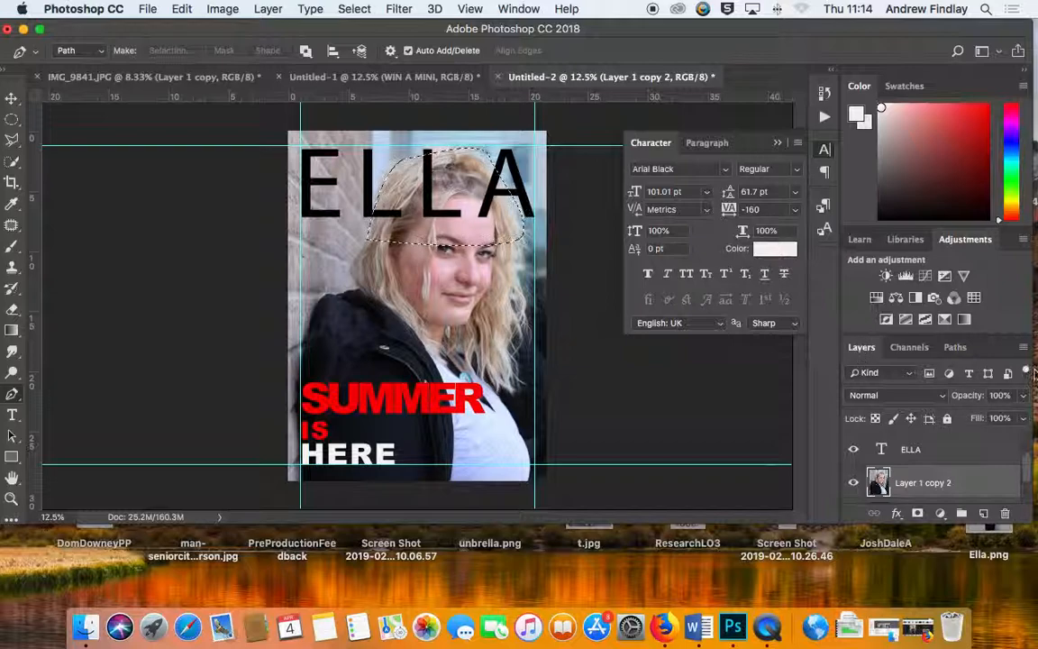
key(super+j)
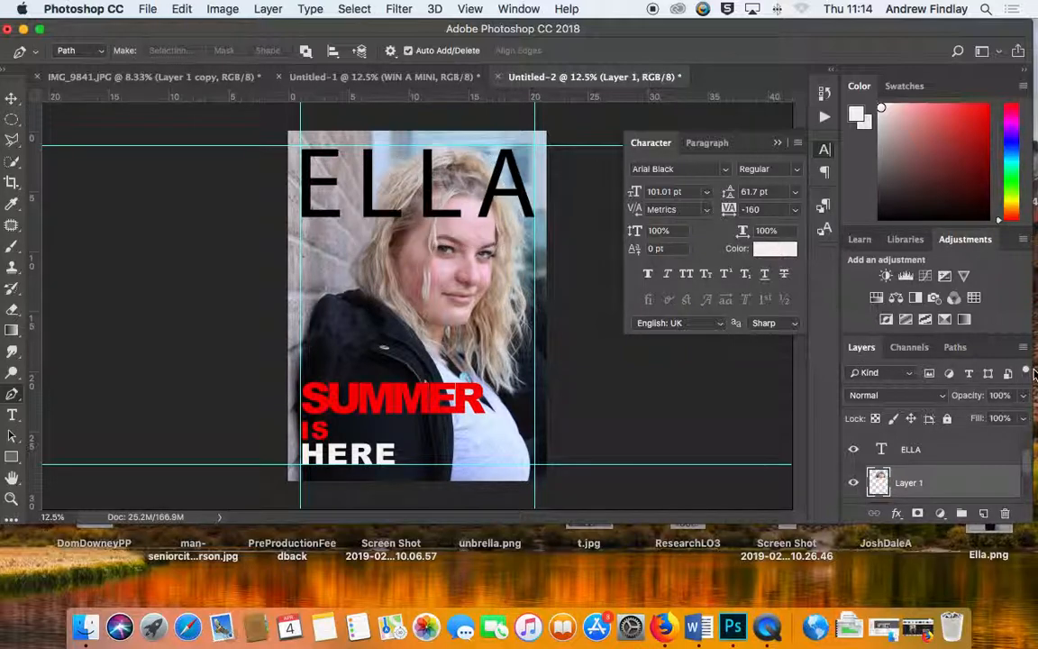
drag(928, 464, 865, 410)
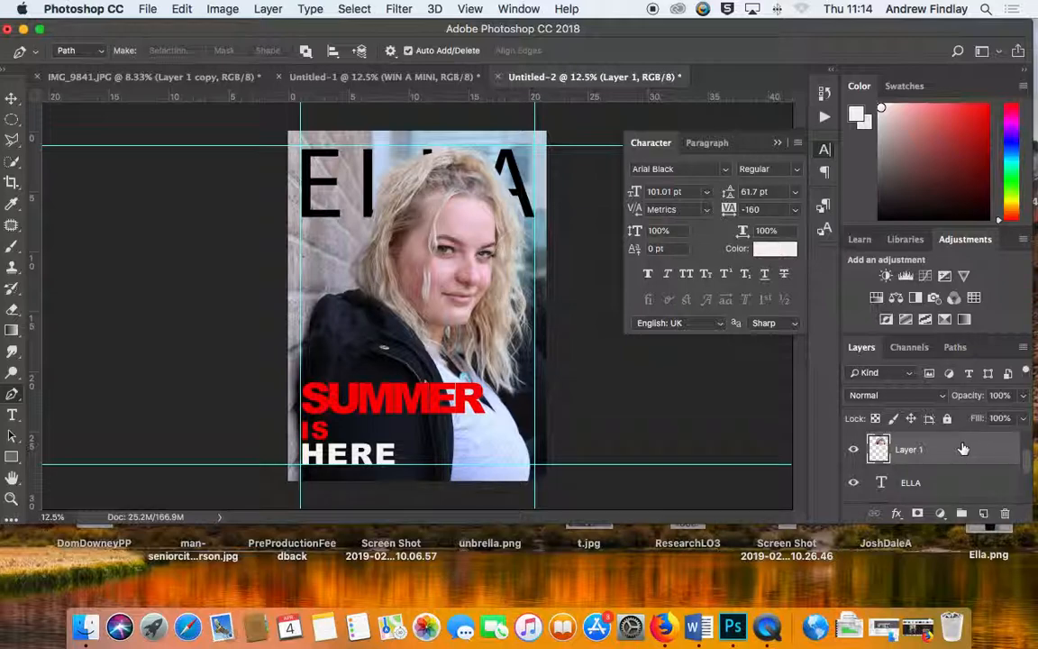